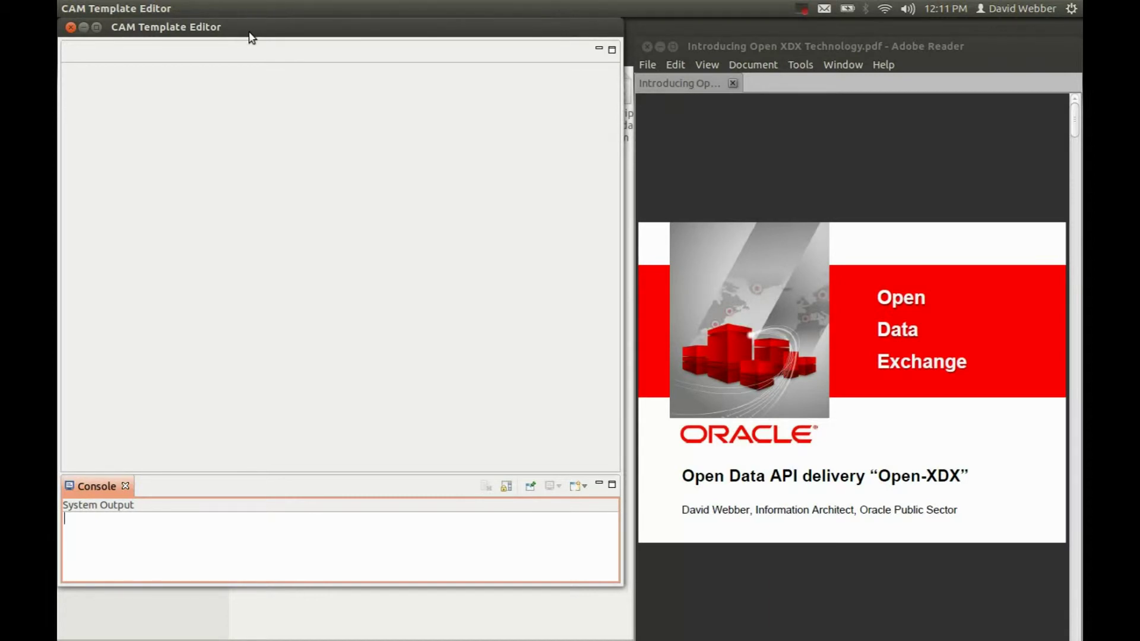
# Start a new blank template with PatientDetails as the root element name
pyautogui.moveTo(162, 9)
pyautogui.click(124, 8)
pyautogui.moveTo(130, 29)
pyautogui.click(286, 28)
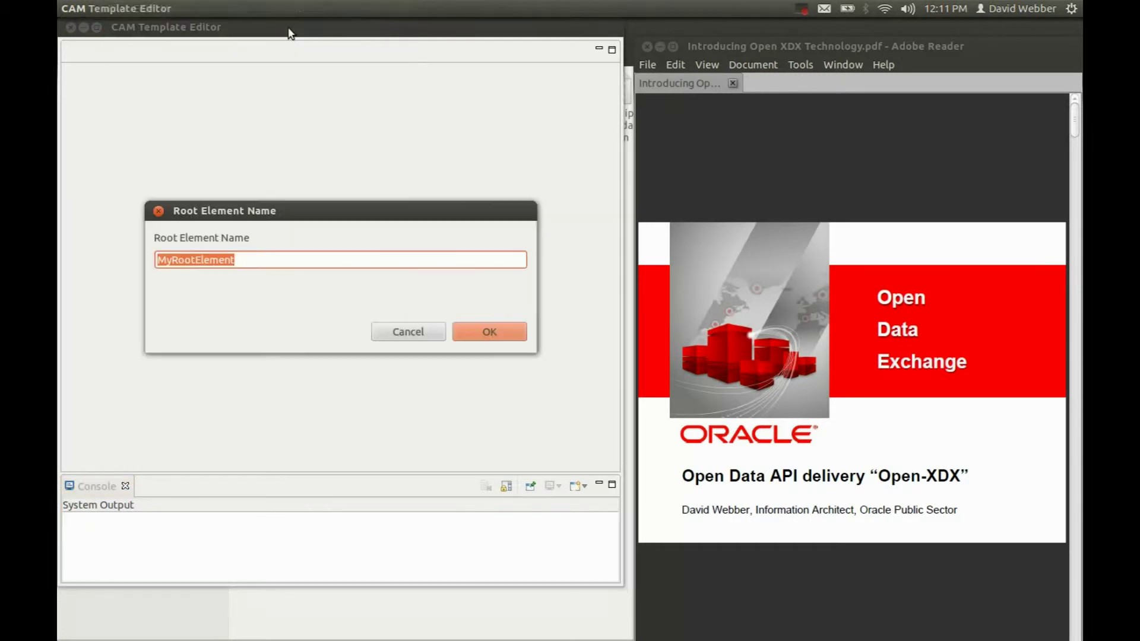
pyautogui.write('P')
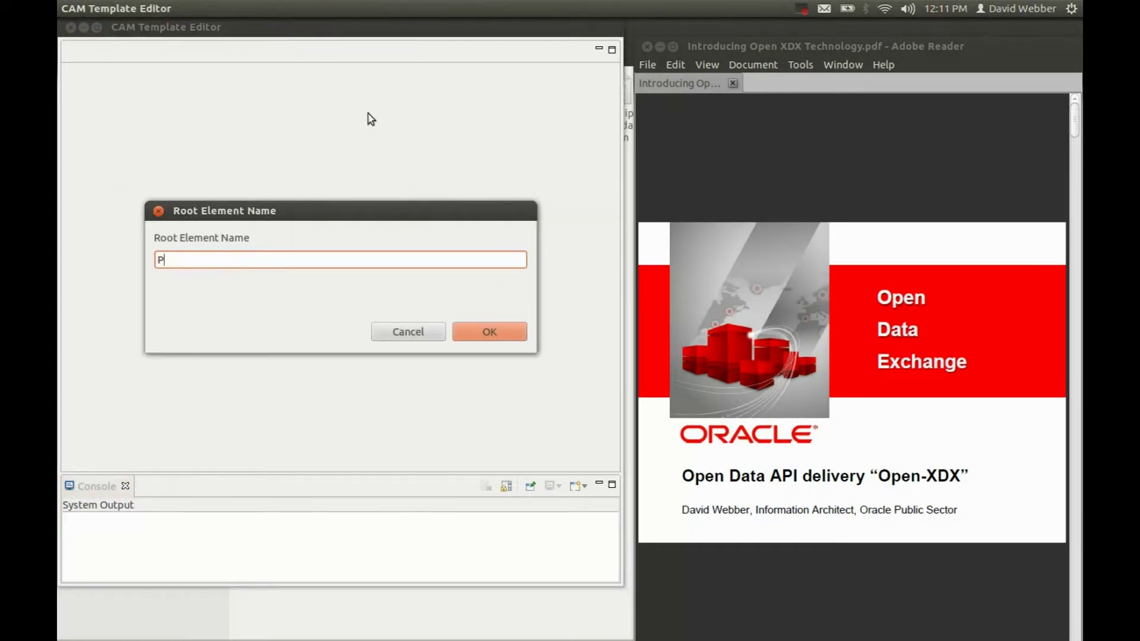
pyautogui.write('atientDetails')
# Confirm the root name, then save over PatientDetailsExample.cam in the PMIX-sampler folder, replacing it
pyautogui.click(491, 327)
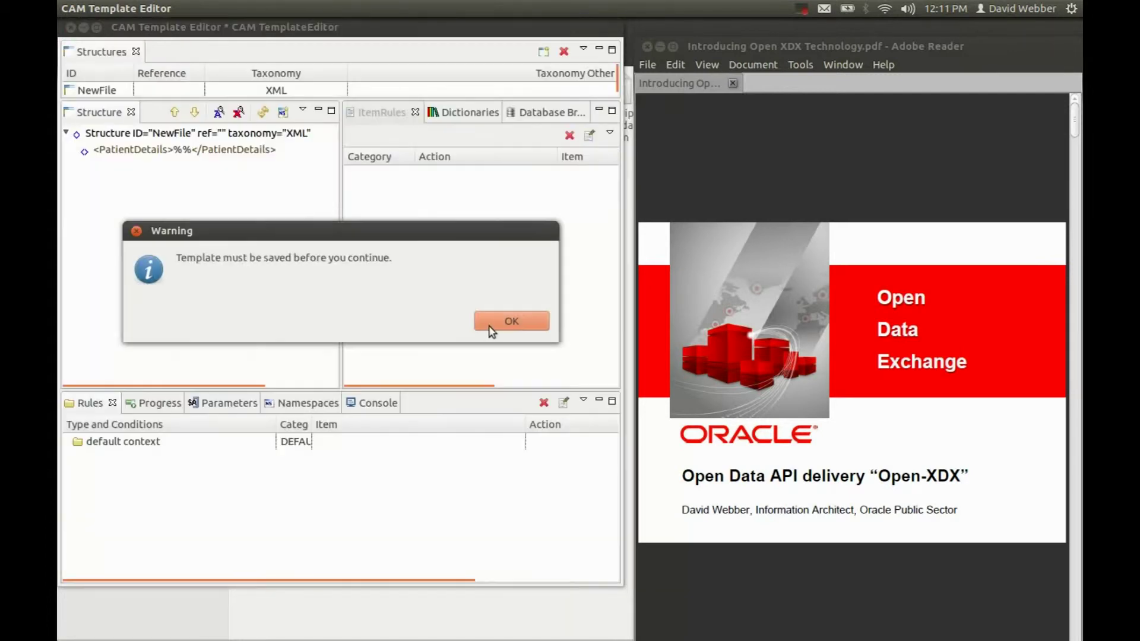
pyautogui.click(495, 324)
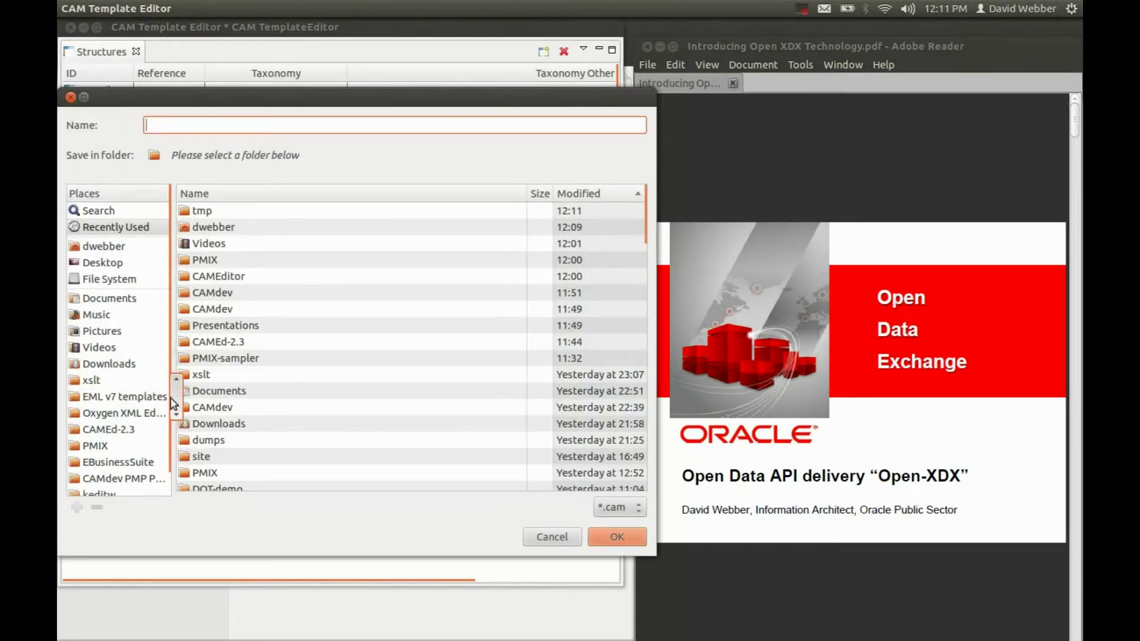
pyautogui.scroll(-1, 176, 410)
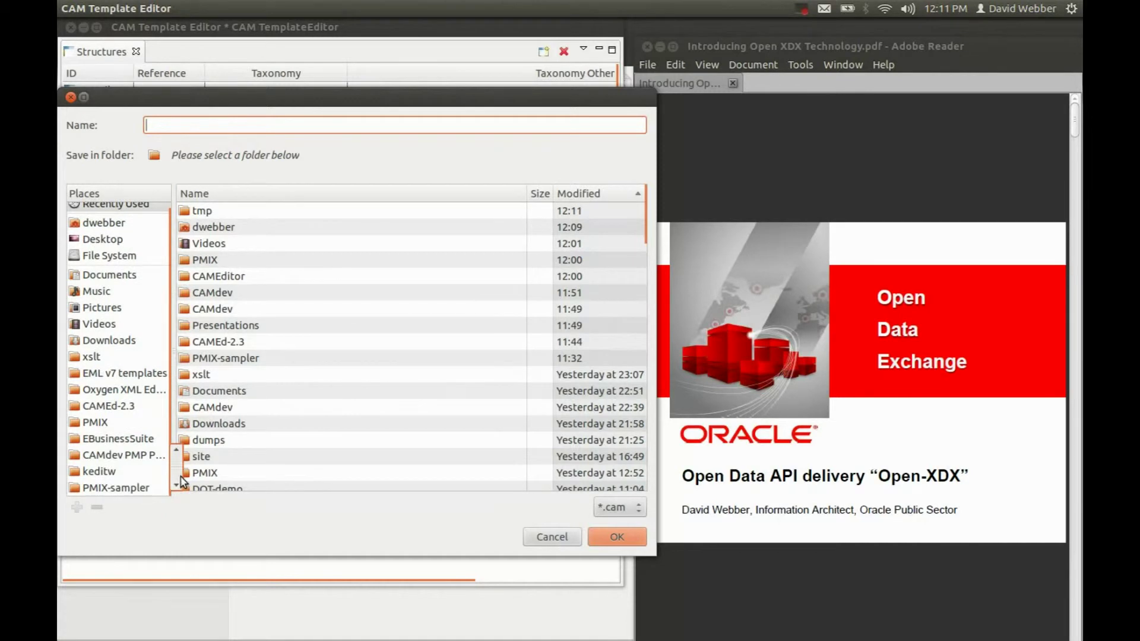
pyautogui.click(143, 487)
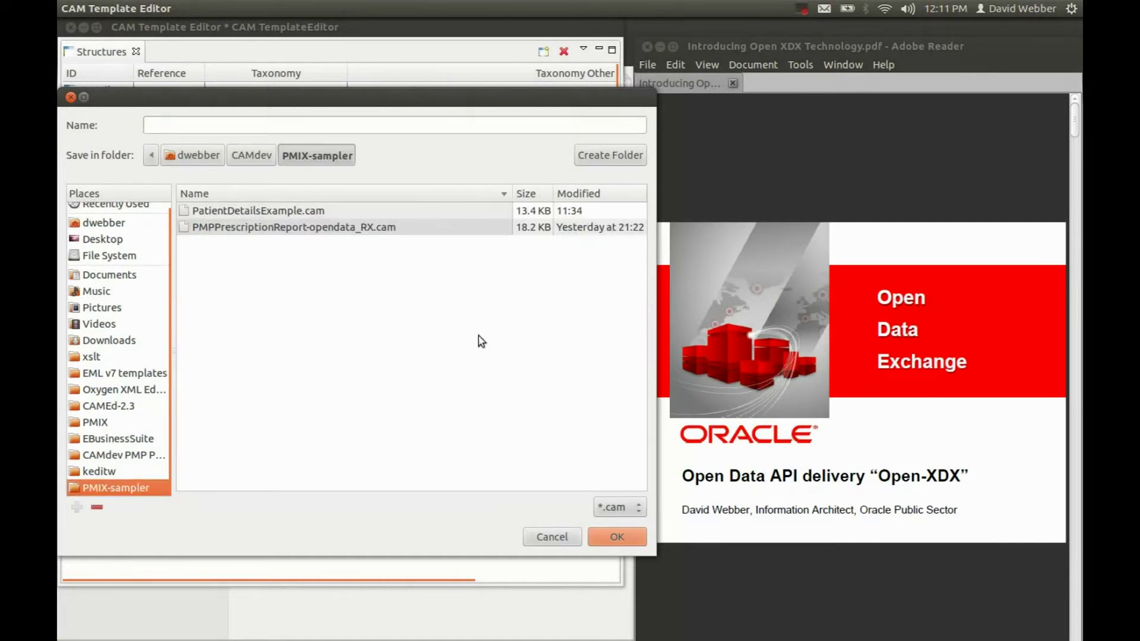
pyautogui.click(281, 212)
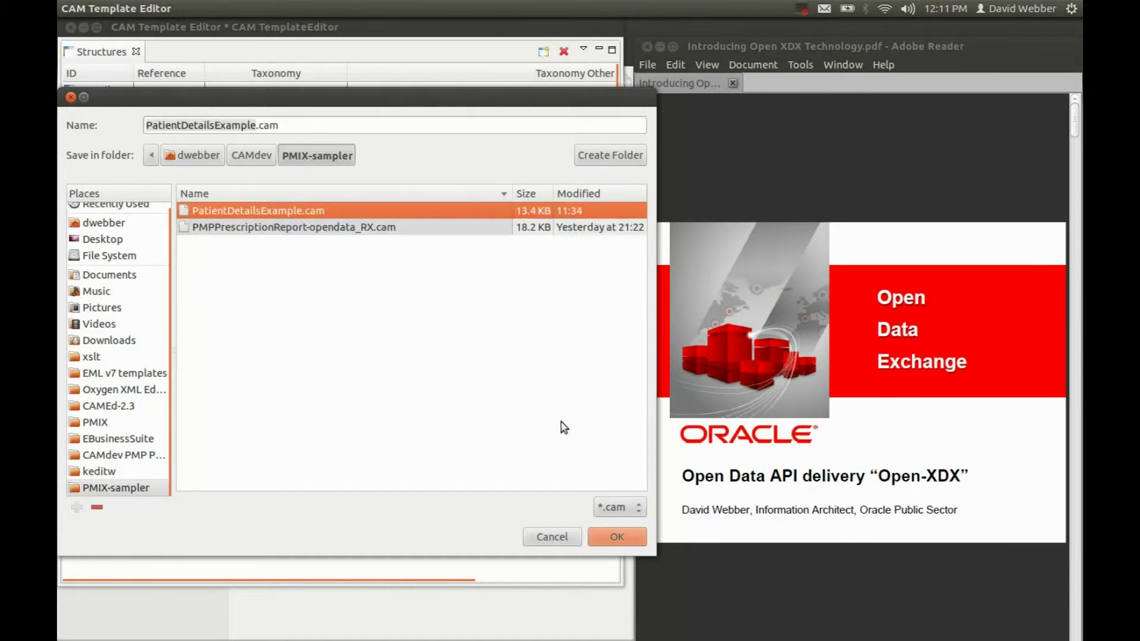
pyautogui.click(621, 537)
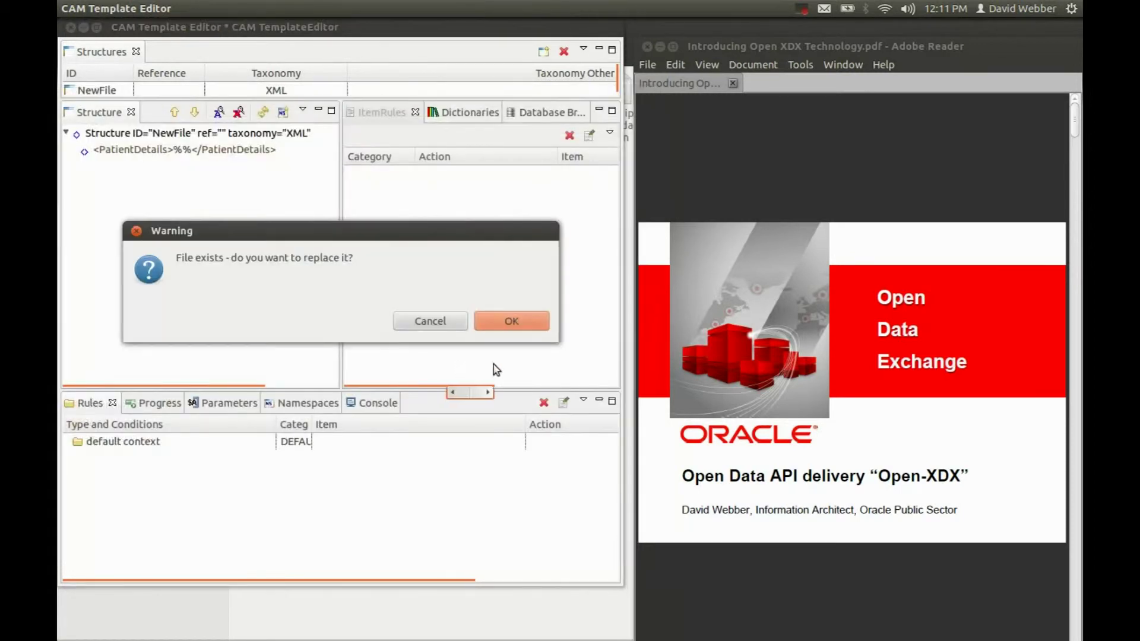
pyautogui.click(494, 321)
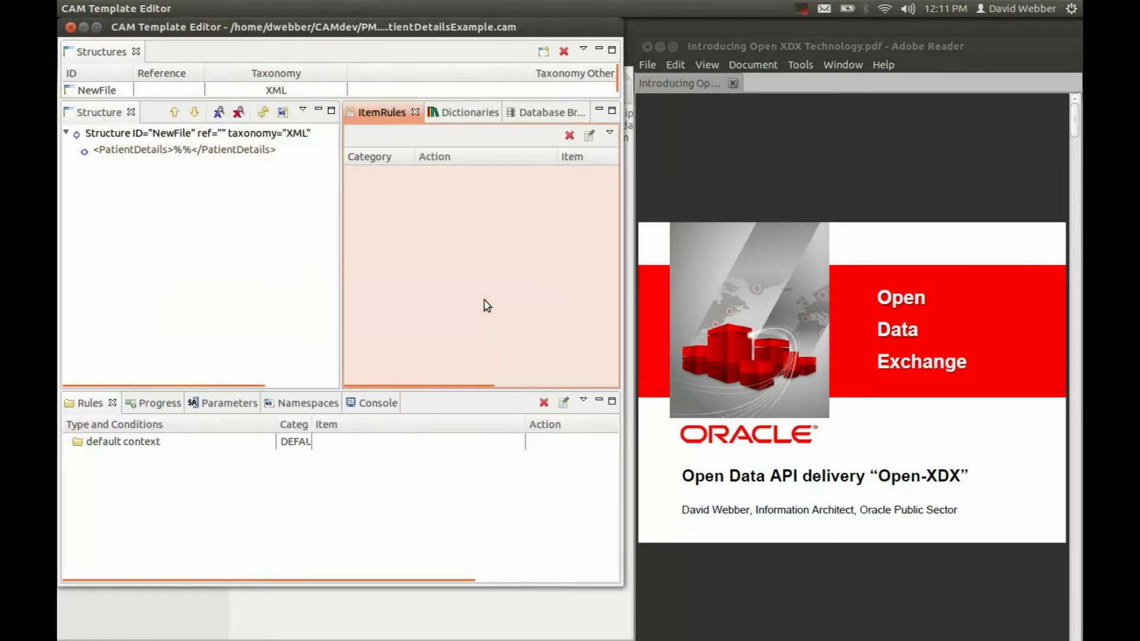
# Select the PatientDetails root and browse the PMIX tables RX_MASTER, RX_PATIENT and RX_DRUG
pyautogui.click(178, 151)
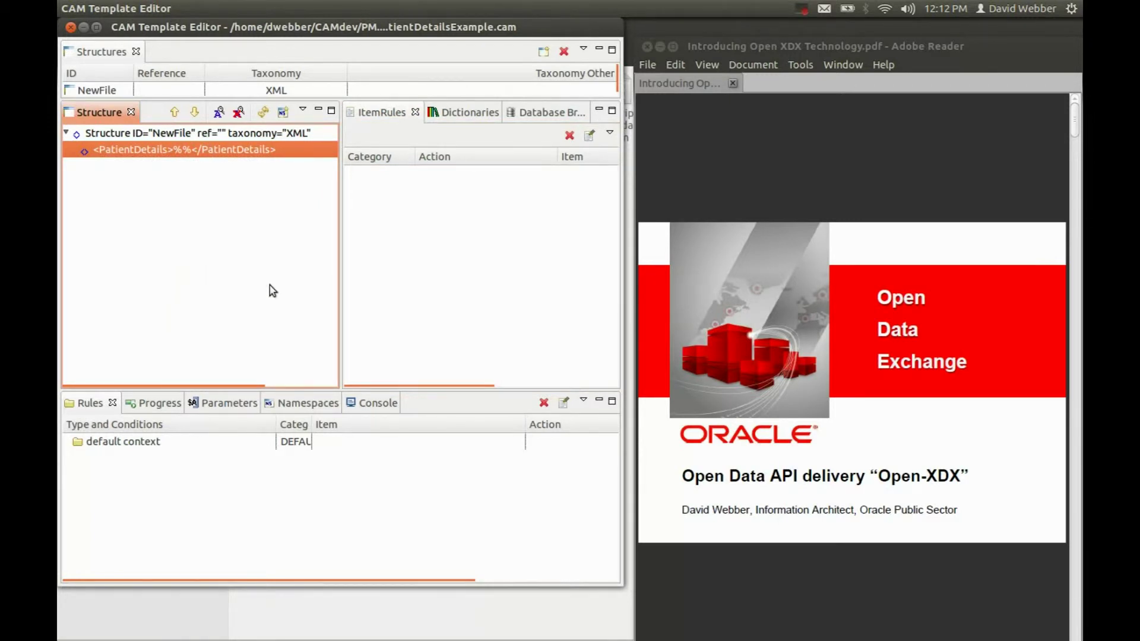
pyautogui.click(514, 116)
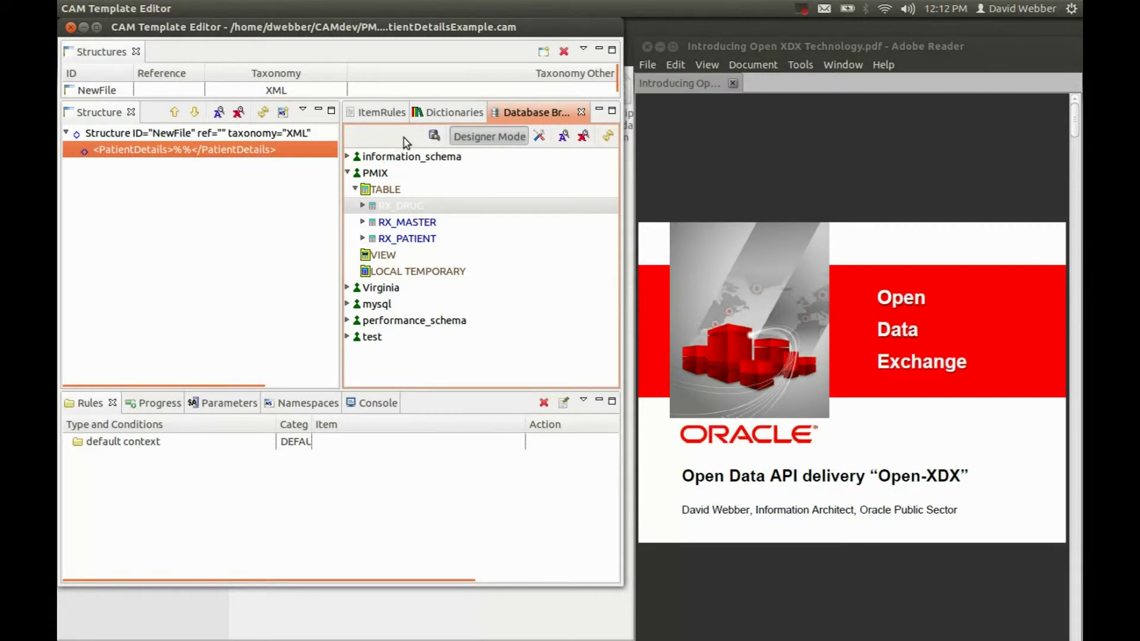
pyautogui.click(408, 226)
pyautogui.click(407, 240)
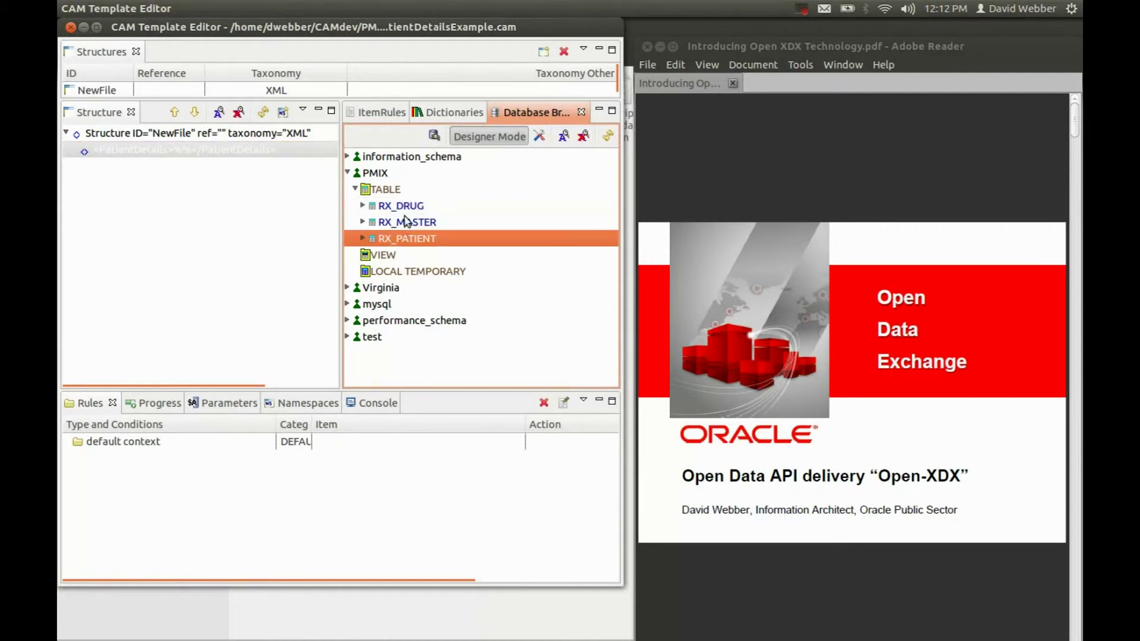
pyautogui.click(408, 225)
pyautogui.click(407, 209)
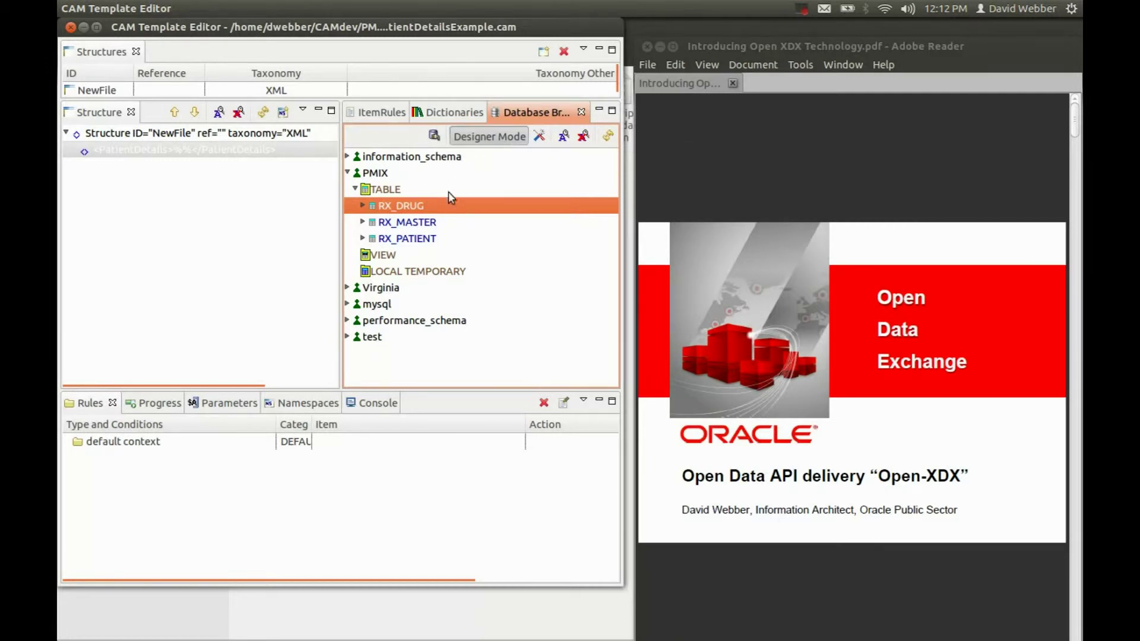
pyautogui.click(427, 226)
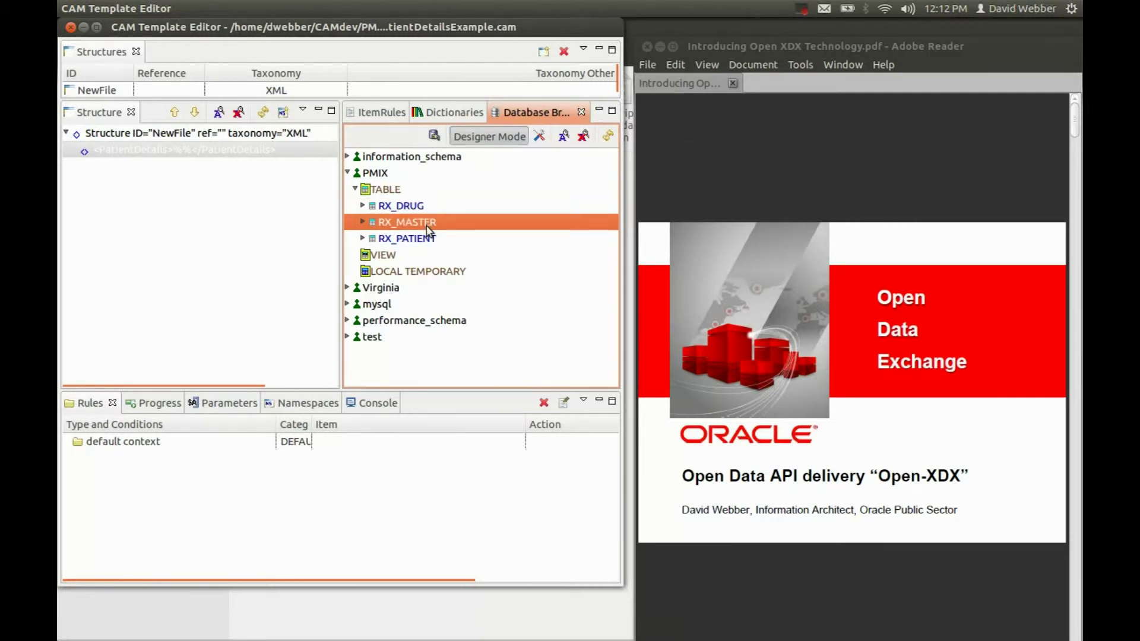
# Drop RX_MASTER onto PatientDetails to create RxMaster, review its field rules, and expand RX_MASTER's columns
pyautogui.moveTo(427, 229); pyautogui.dragTo(226, 152)
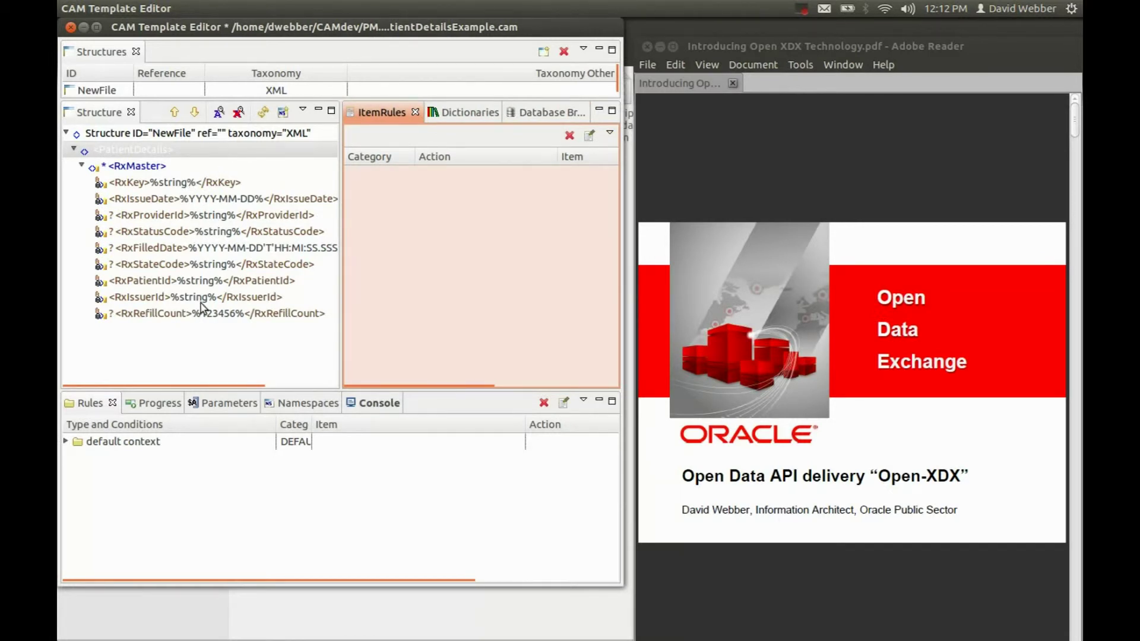
pyautogui.click(211, 248)
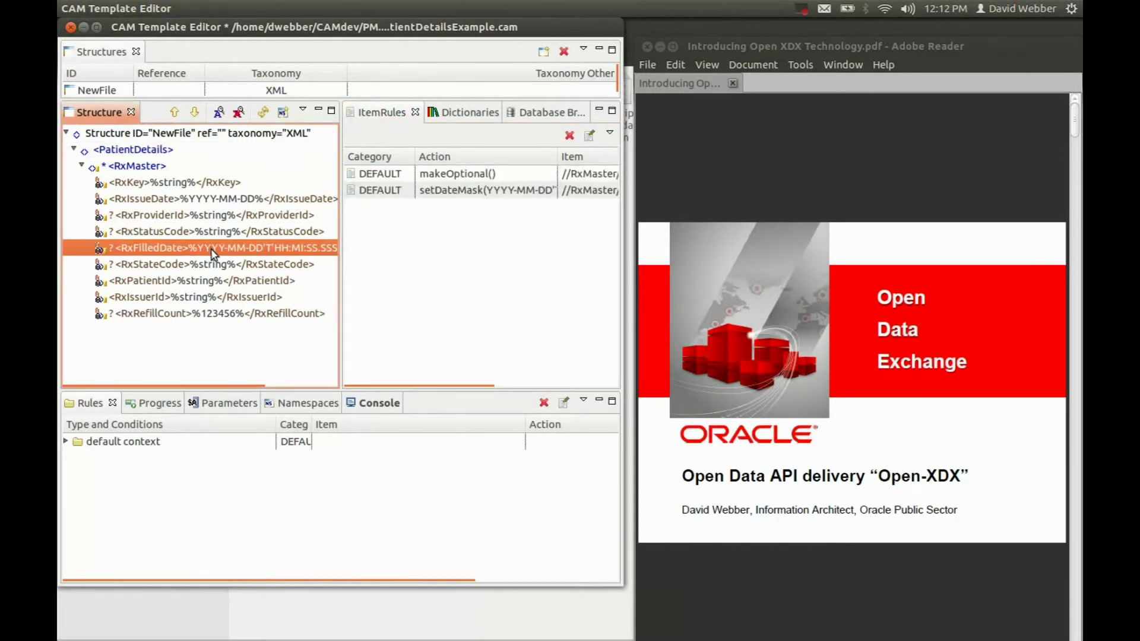
pyautogui.click(216, 315)
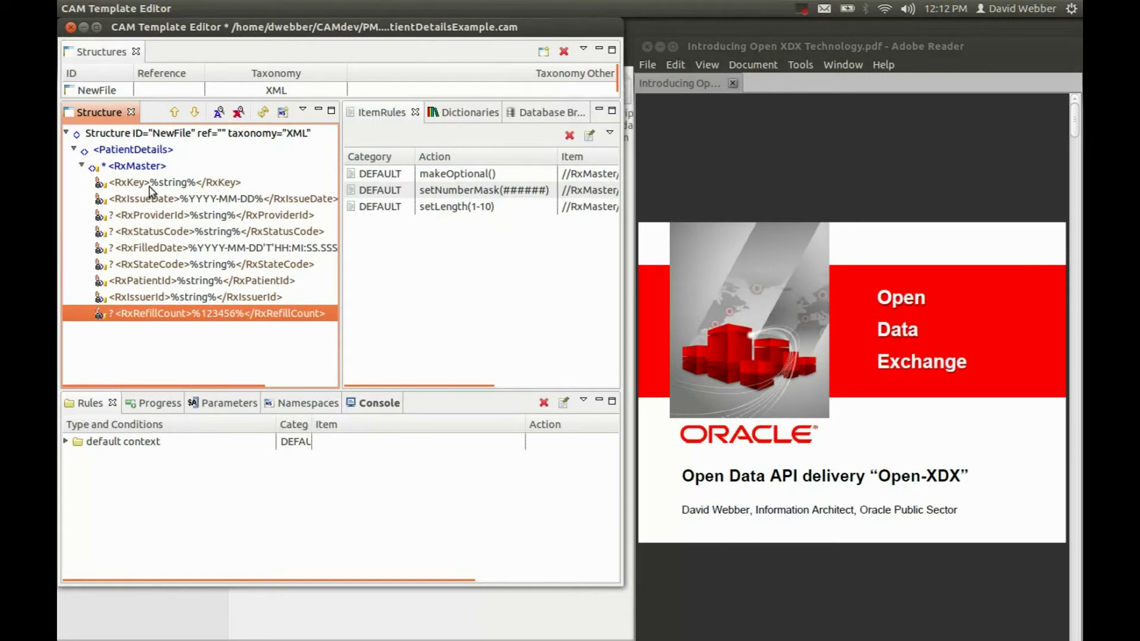
pyautogui.click(152, 169)
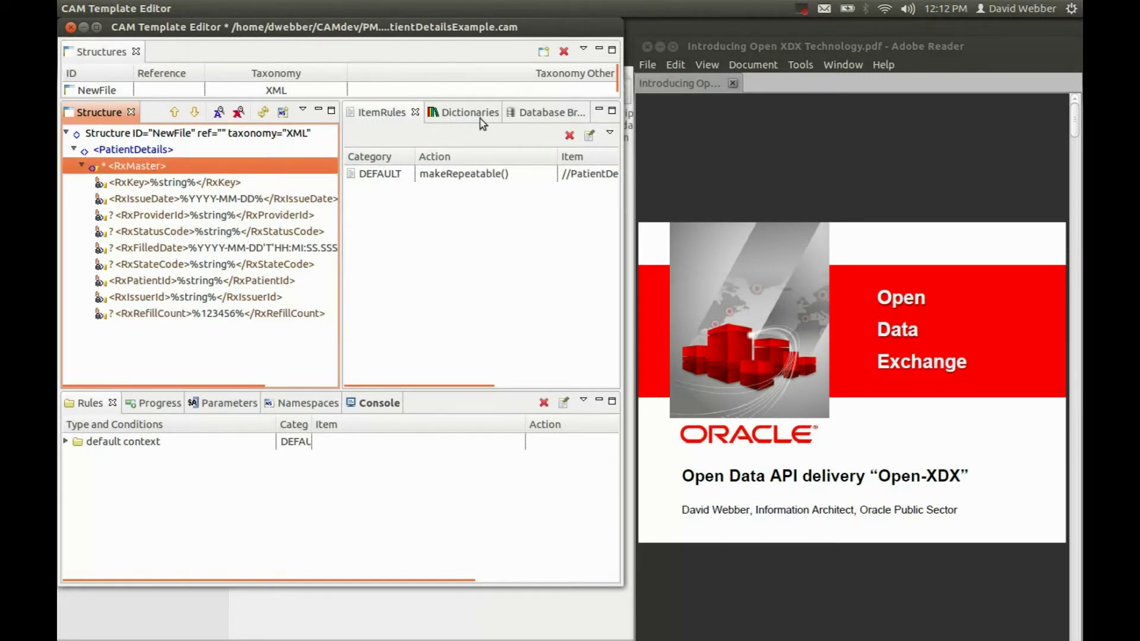
pyautogui.click(521, 112)
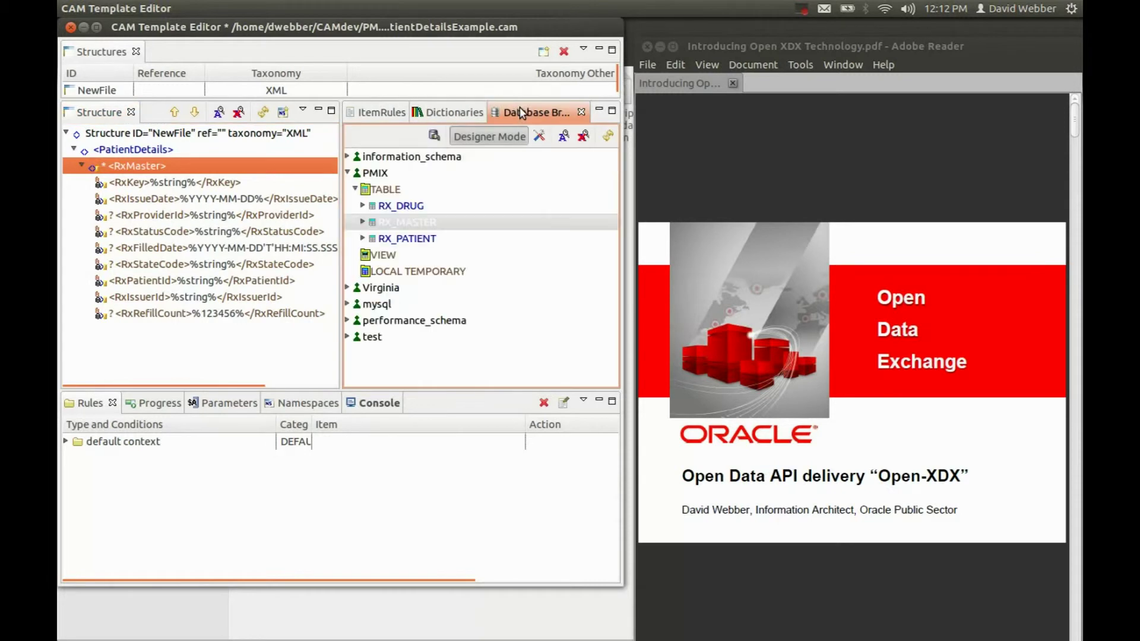
pyautogui.click(364, 222)
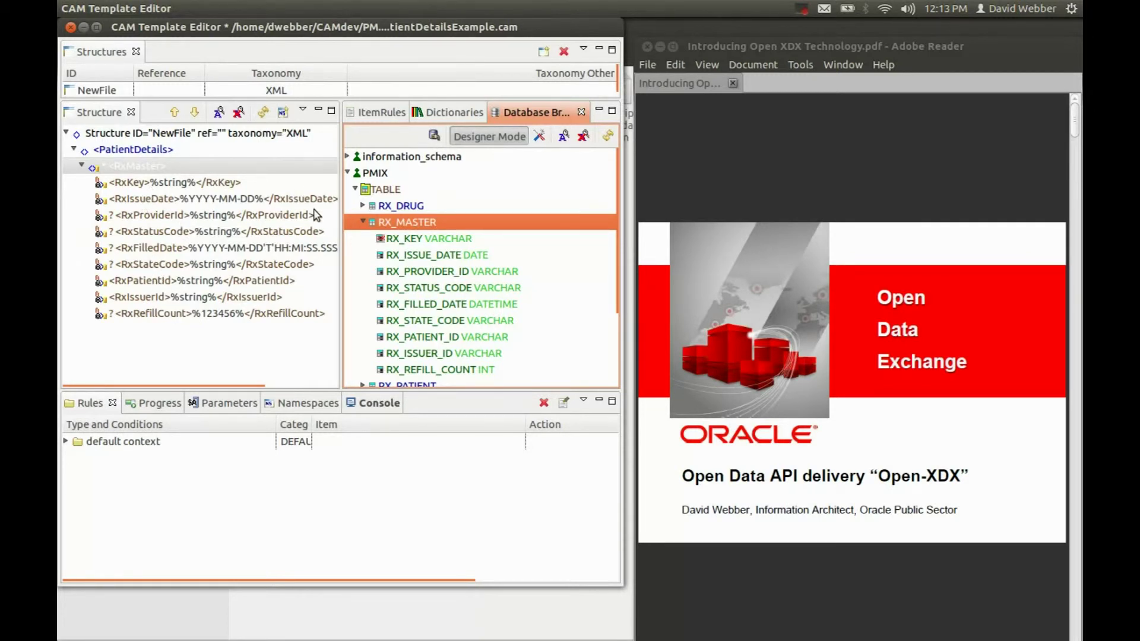
# Add an RxPatient element by dropping the RX_PATIENT table into RxMaster
pyautogui.click(363, 221)
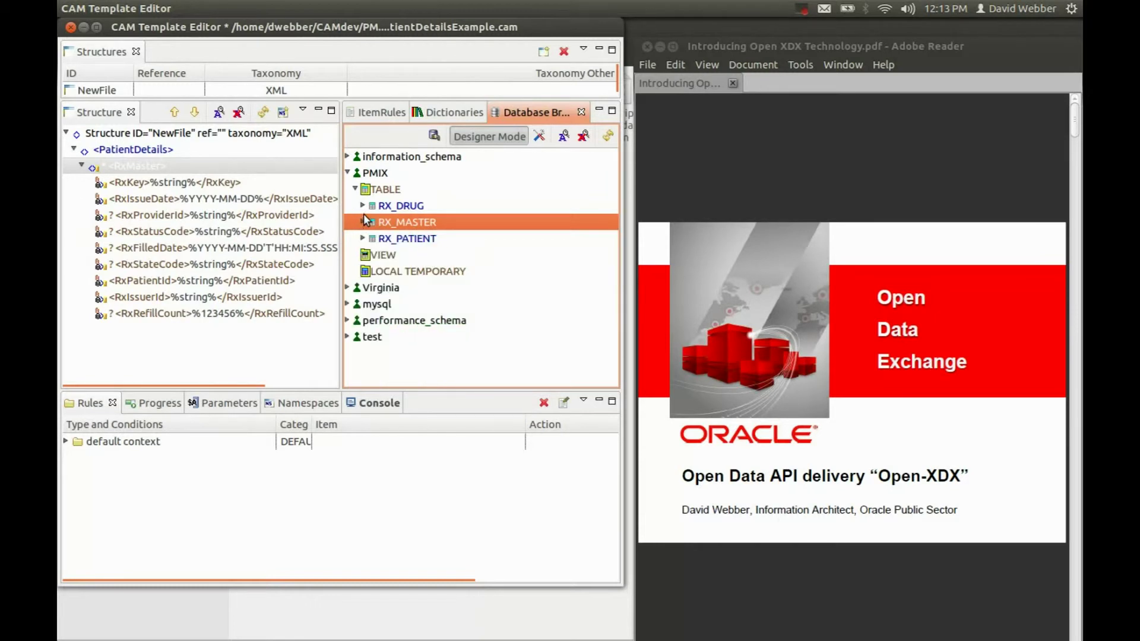
pyautogui.click(392, 240)
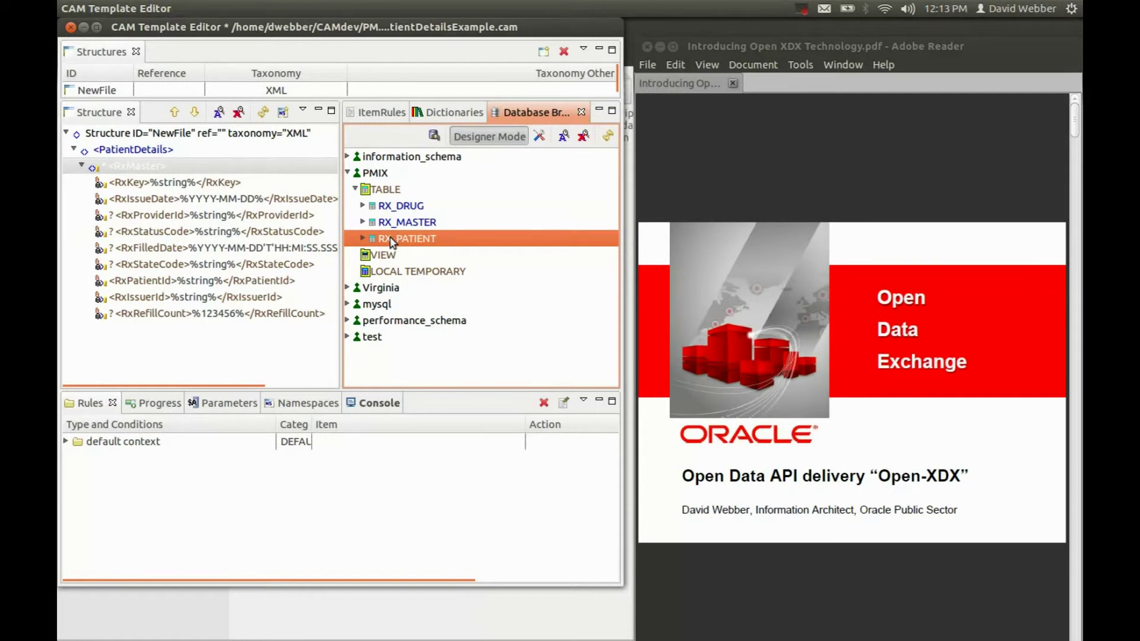
pyautogui.moveTo(392, 240); pyautogui.dragTo(176, 168)
pyautogui.click(127, 330)
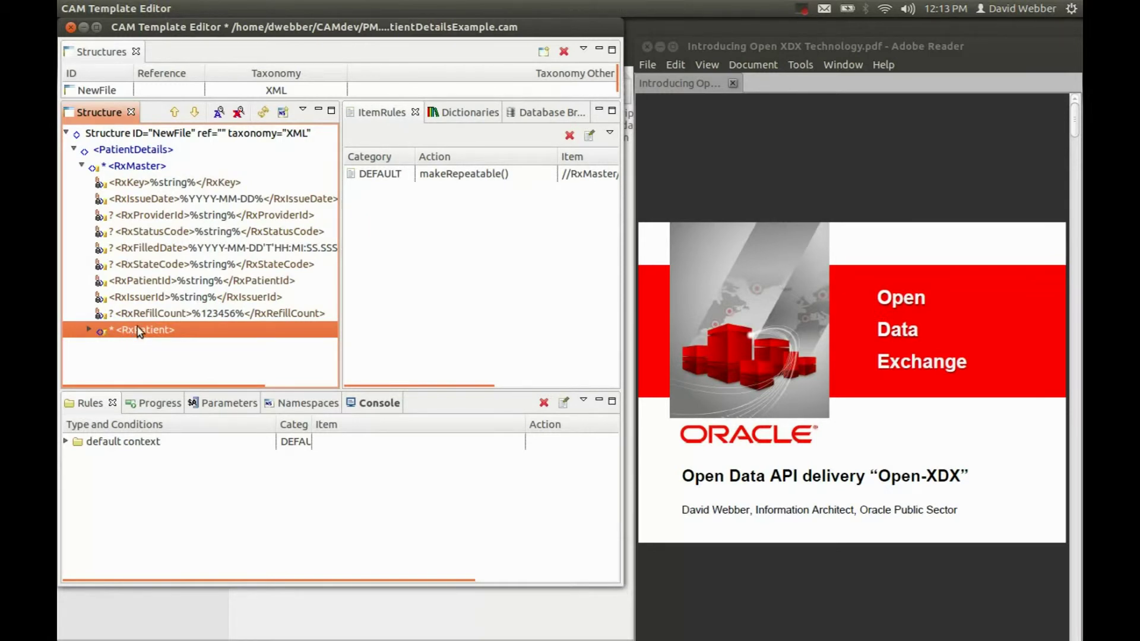
# Delete RxPatient's makeRepeatable() rule so it occurs only once
pyautogui.click(365, 172)
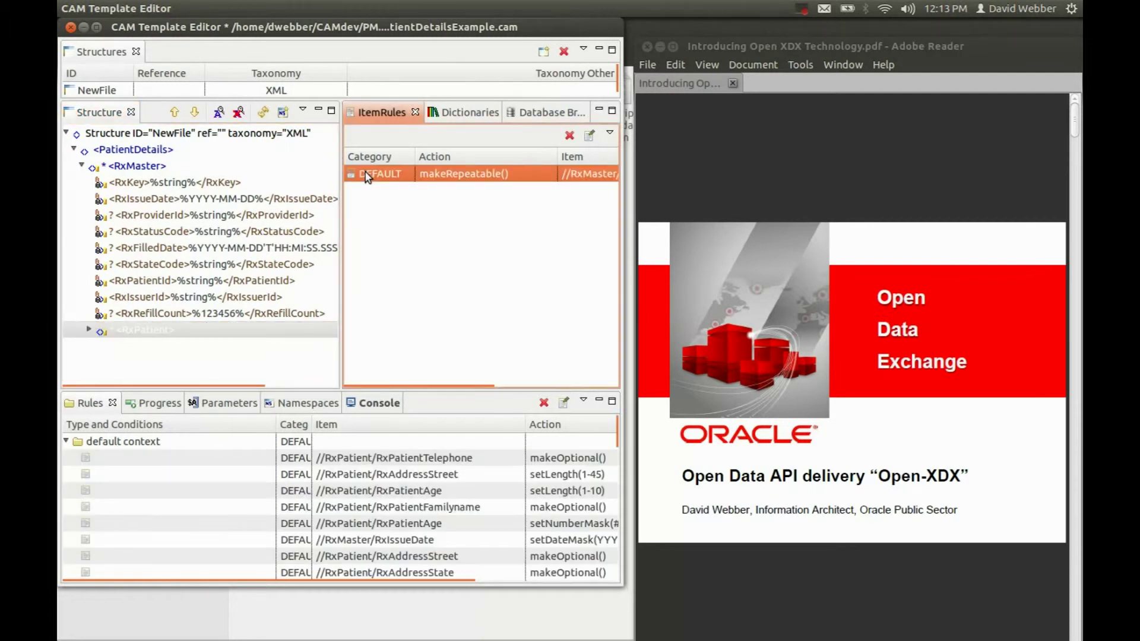
pyautogui.rightClick(365, 172)
pyautogui.click(376, 199)
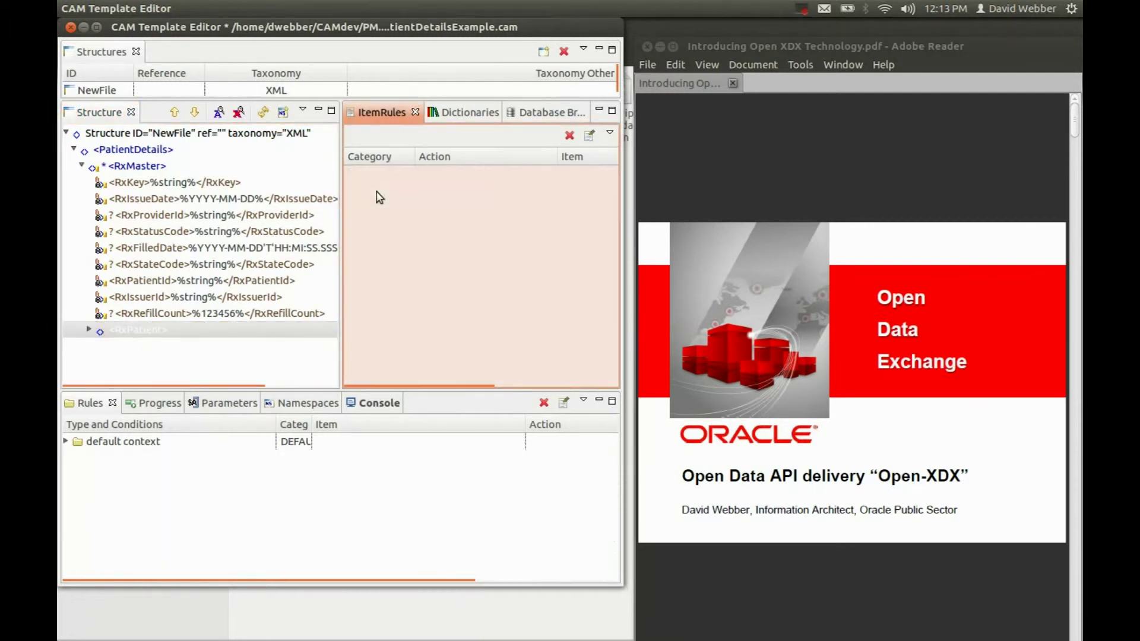
pyautogui.click(151, 331)
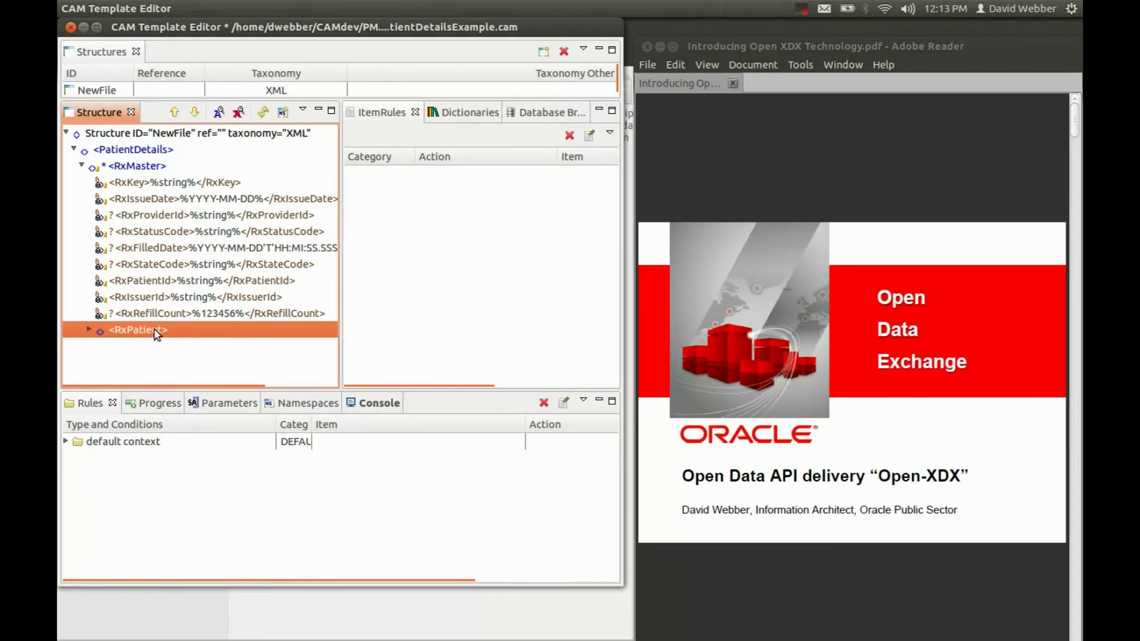
# Drop the RX_DRUG table into the structure and expand the new RxDrug element's fields
pyautogui.click(534, 111)
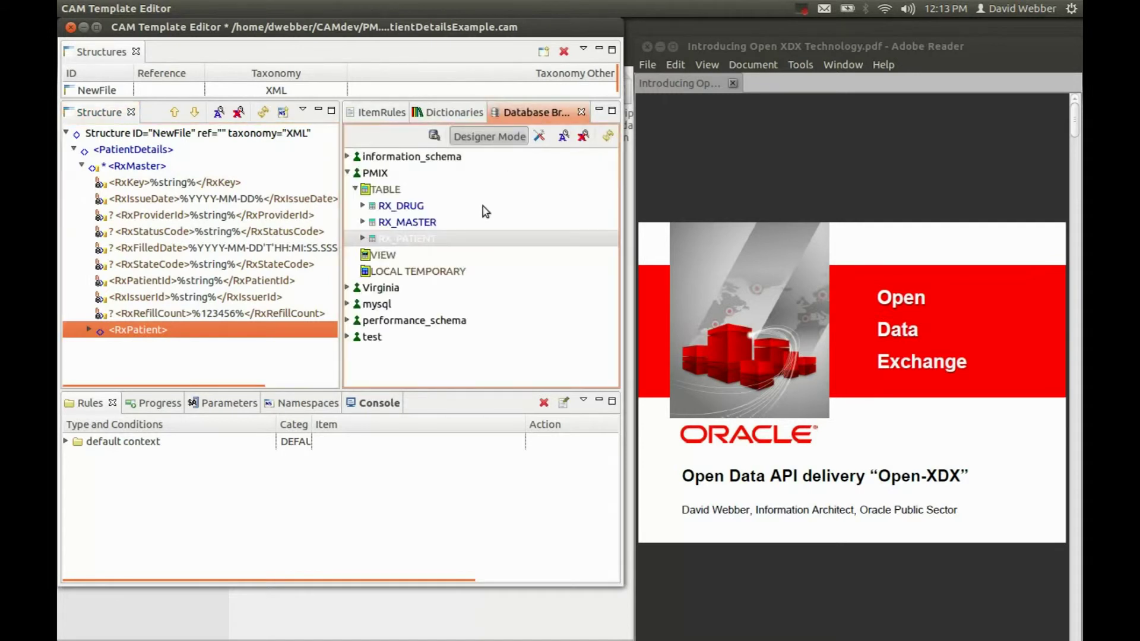
pyautogui.click(408, 207)
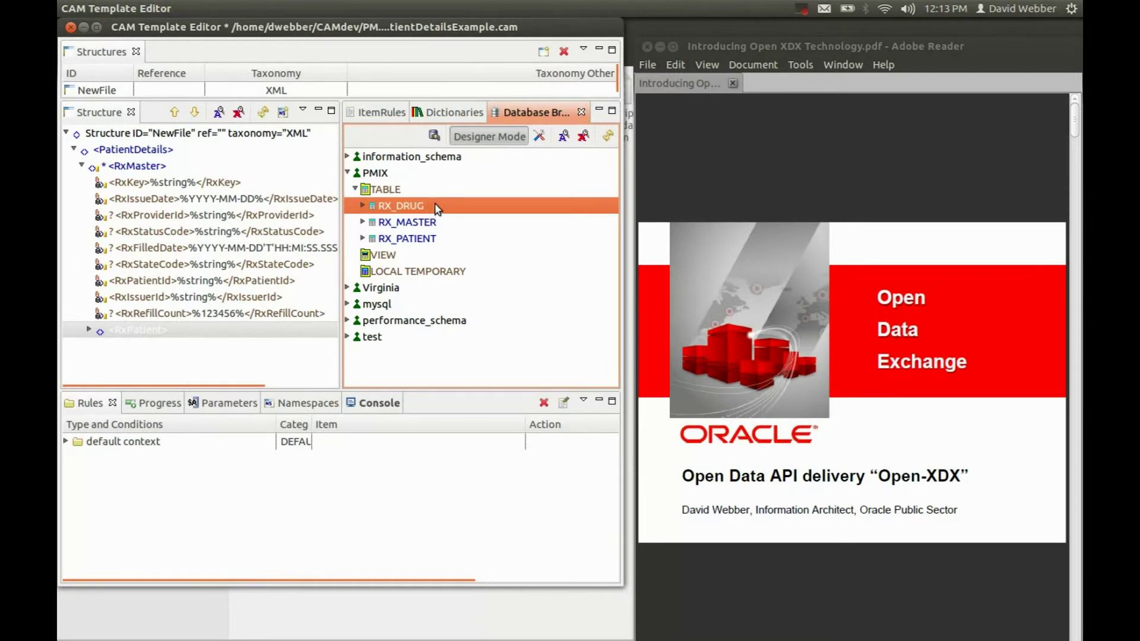
pyautogui.moveTo(440, 208); pyautogui.dragTo(153, 167)
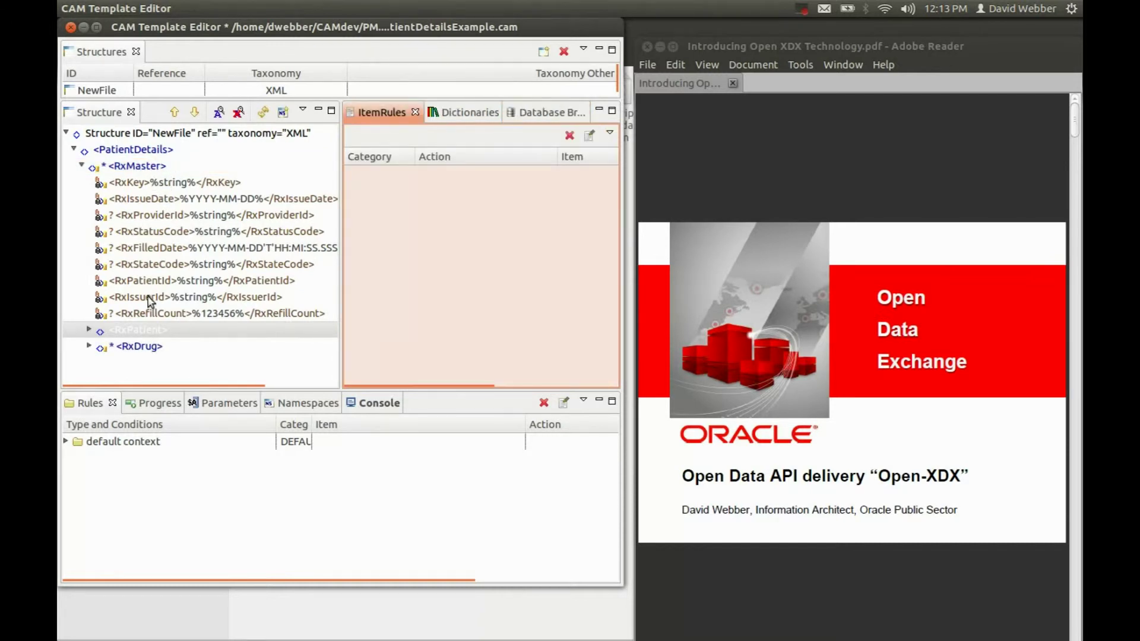
pyautogui.click(143, 349)
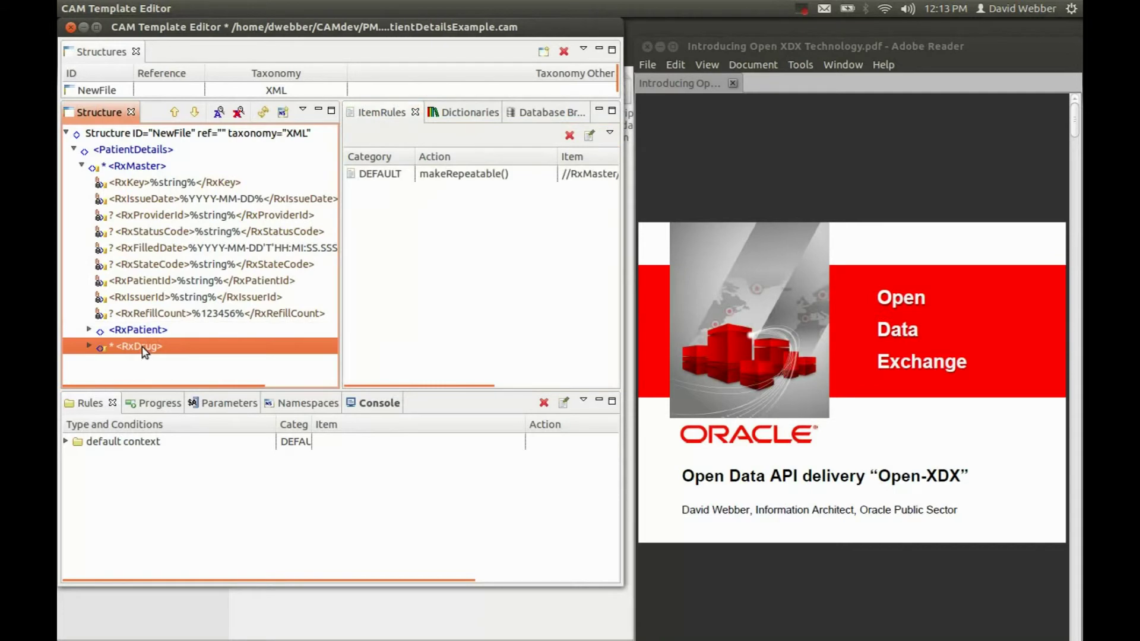
pyautogui.click(88, 349)
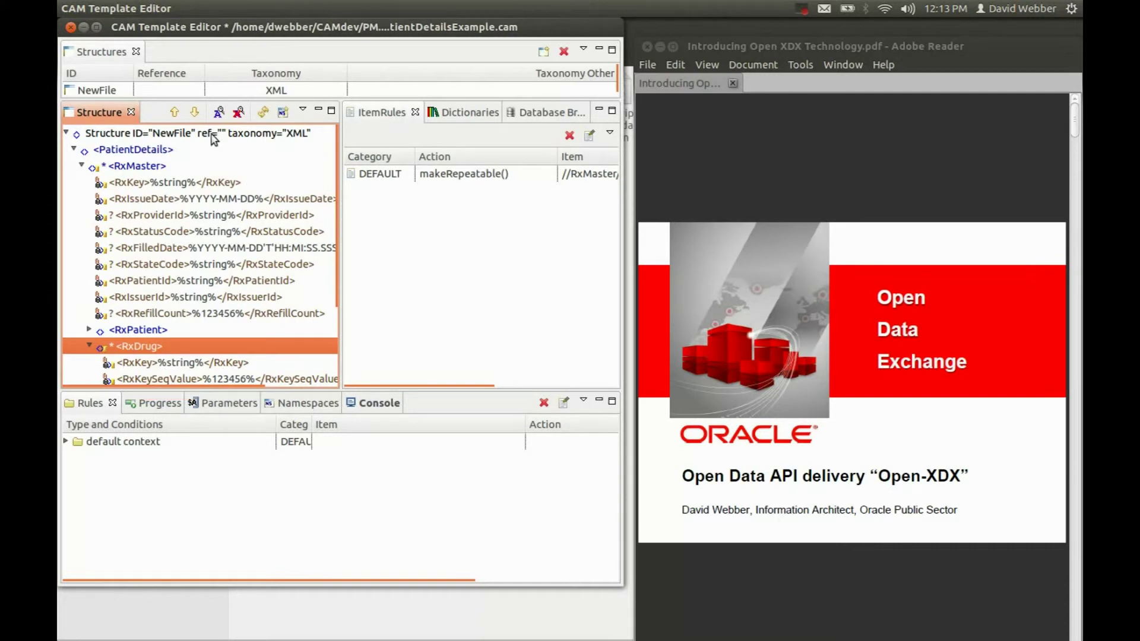
# Save the template and generate PatientDetailsExample-xdx.xml via Generate Open Data, entering the database password
pyautogui.click(111, 8)
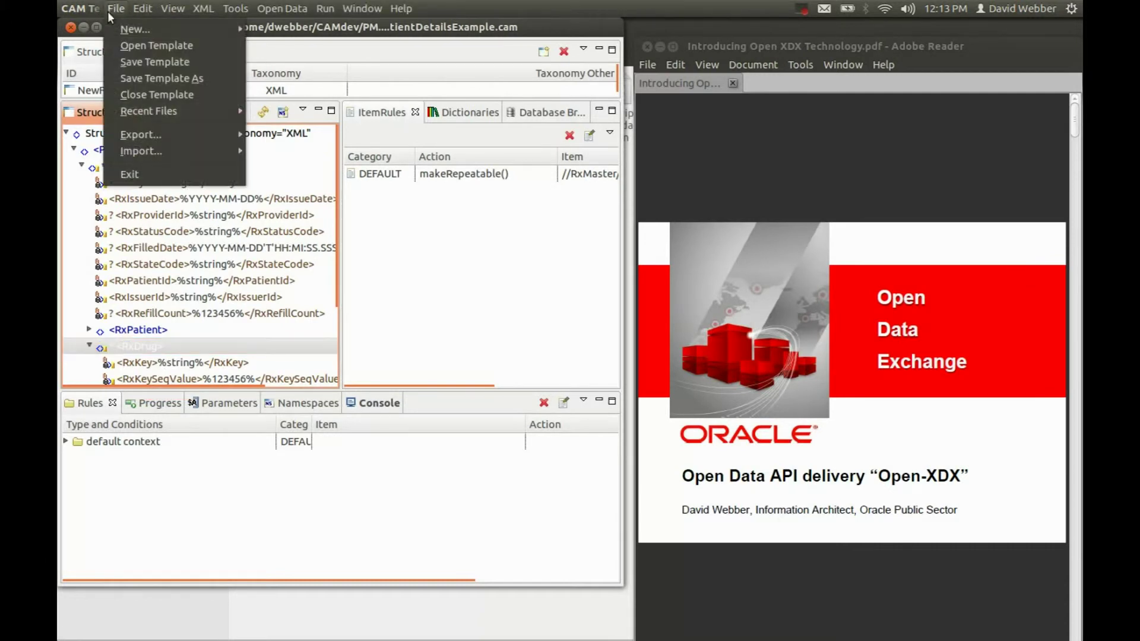
pyautogui.click(117, 59)
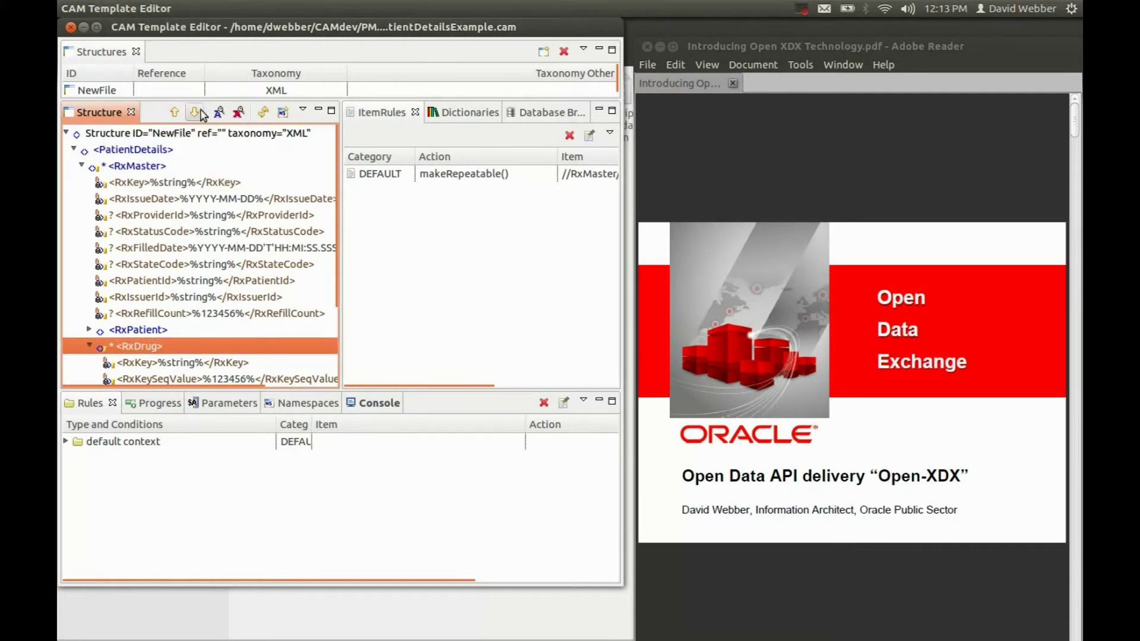
pyautogui.moveTo(248, 9)
pyautogui.click(289, 10)
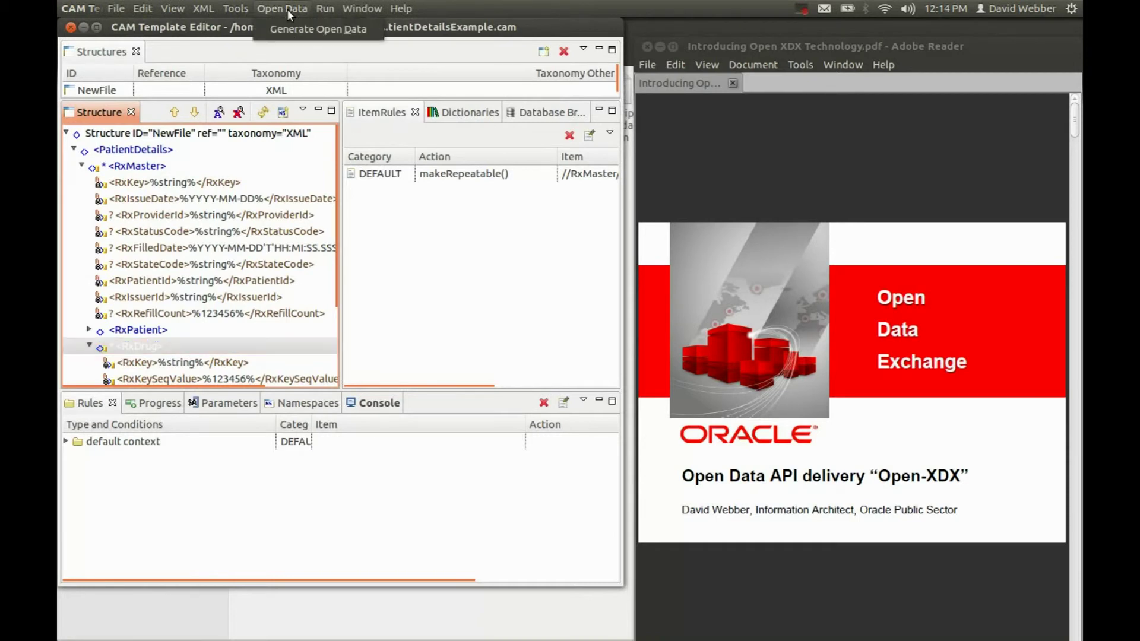
pyautogui.click(267, 33)
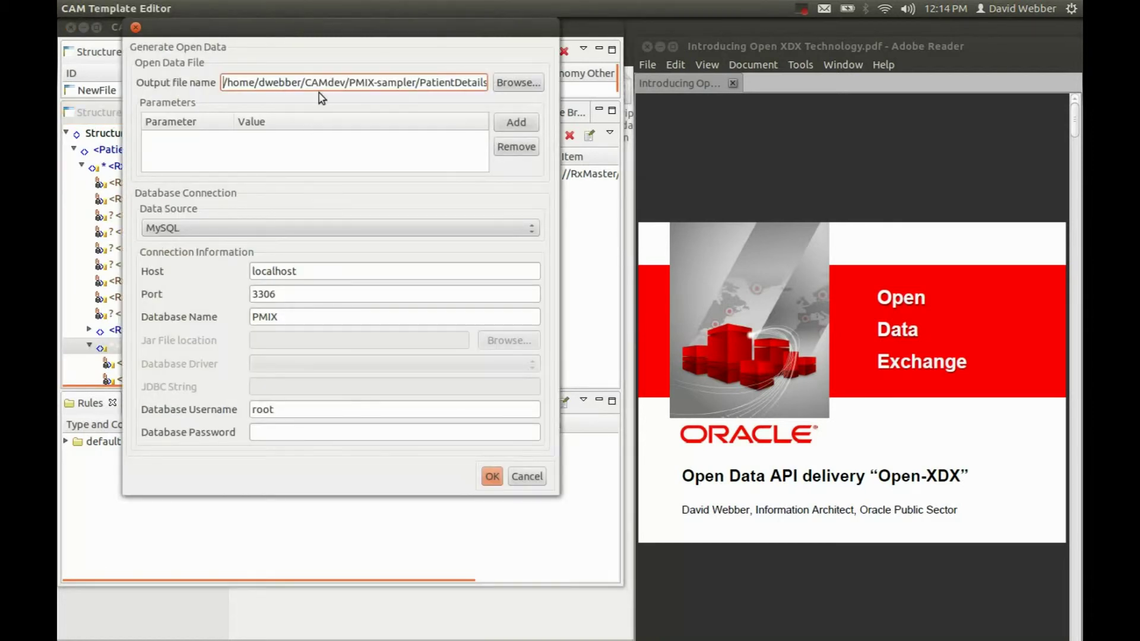
pyautogui.click(269, 428)
pyautogui.write('root')
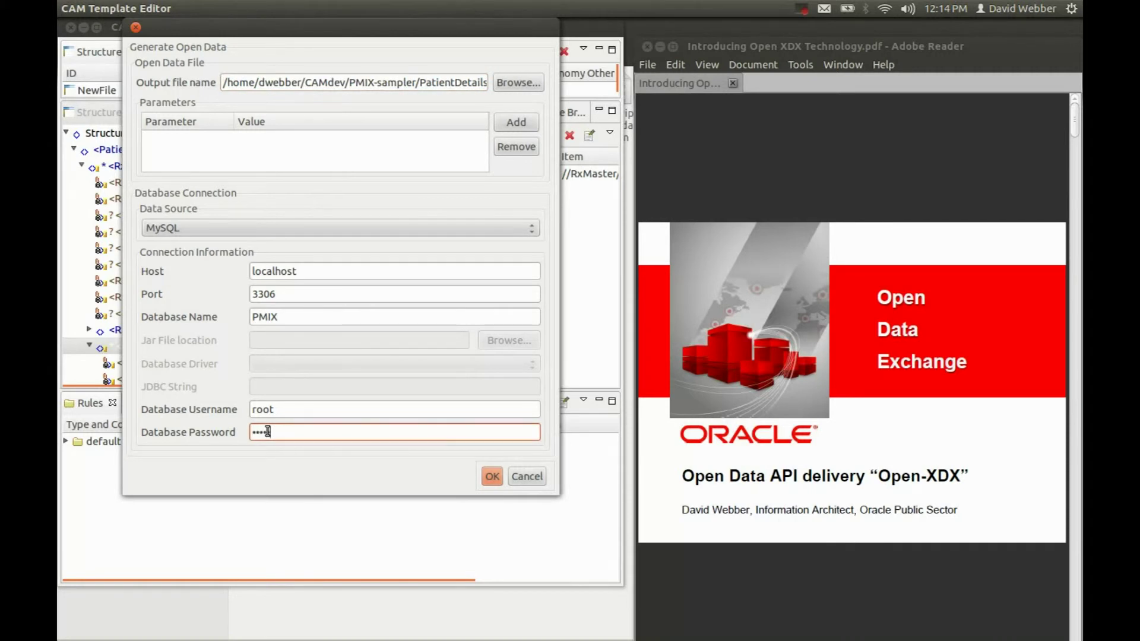
pyautogui.click(494, 477)
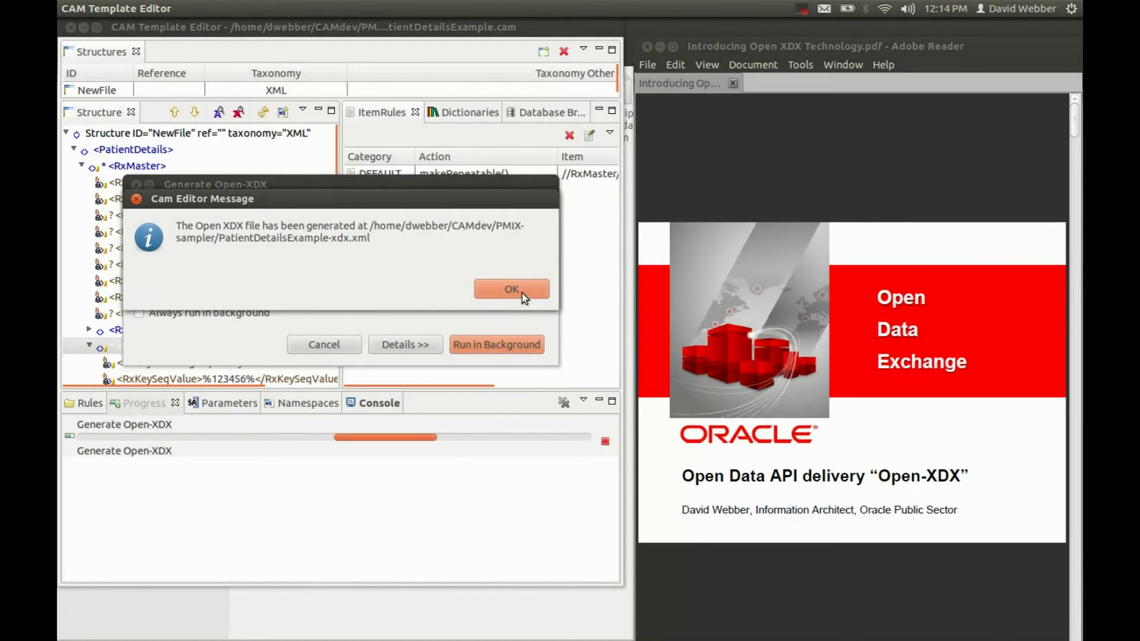
pyautogui.click(522, 290)
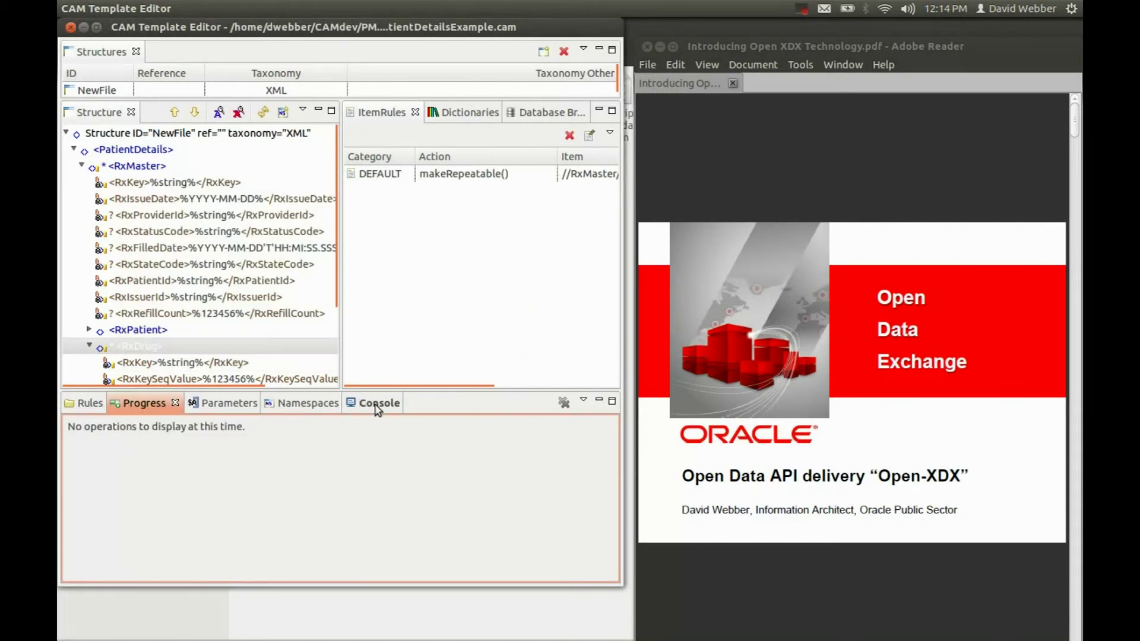
# In the Console log, highlight the '3 records' line and the Table RX_MASTER to RX_KEY_SEQ lines
pyautogui.click(378, 405)
pyautogui.moveTo(624, 537)
pyautogui.moveTo(623, 538); pyautogui.dragTo(627, 494)
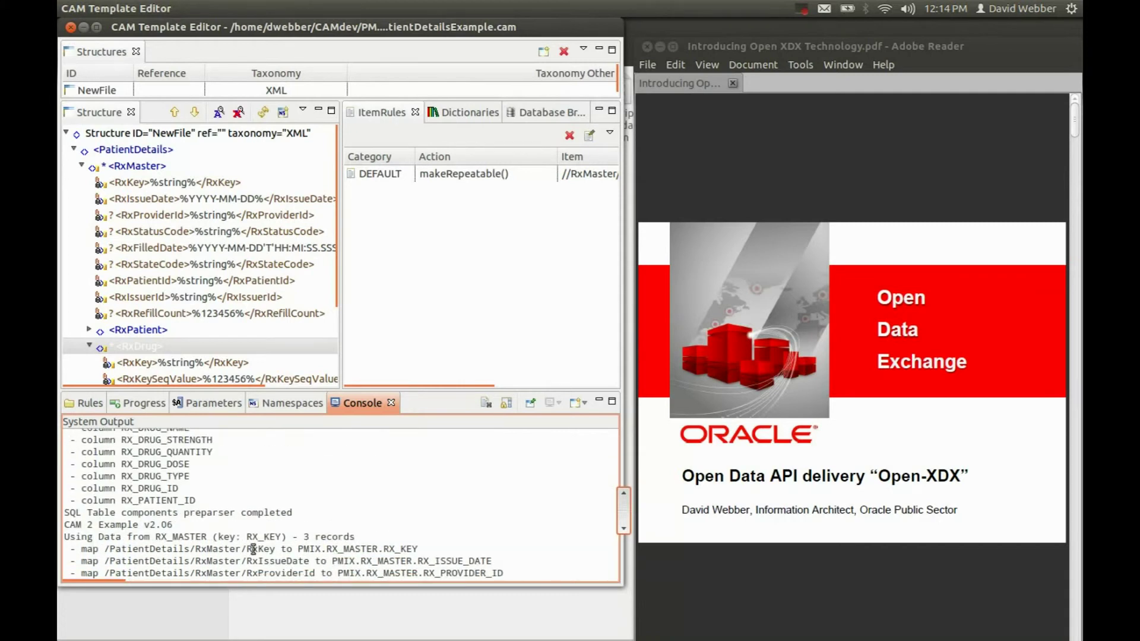
pyautogui.moveTo(69, 537); pyautogui.dragTo(441, 532)
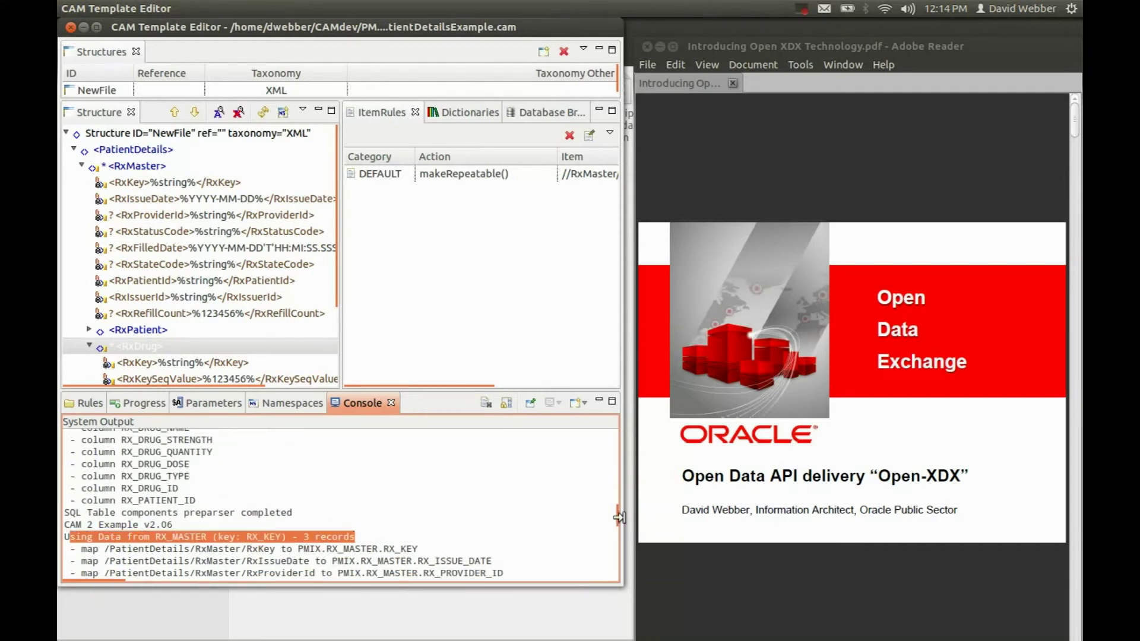
pyautogui.moveTo(618, 519); pyautogui.dragTo(622, 569)
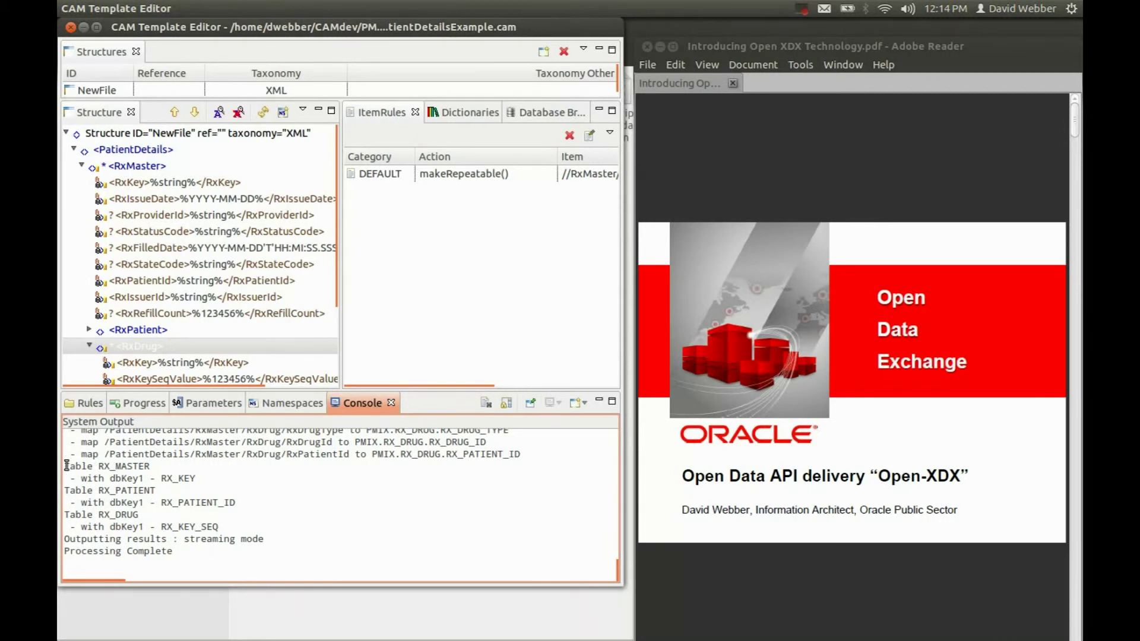
pyautogui.moveTo(65, 465); pyautogui.dragTo(265, 533)
pyautogui.click(276, 538)
# Open PatientDetailsExample-xdx.xml from the PMIX-sampler folder with the Text Editor
pyautogui.click(634, 188)
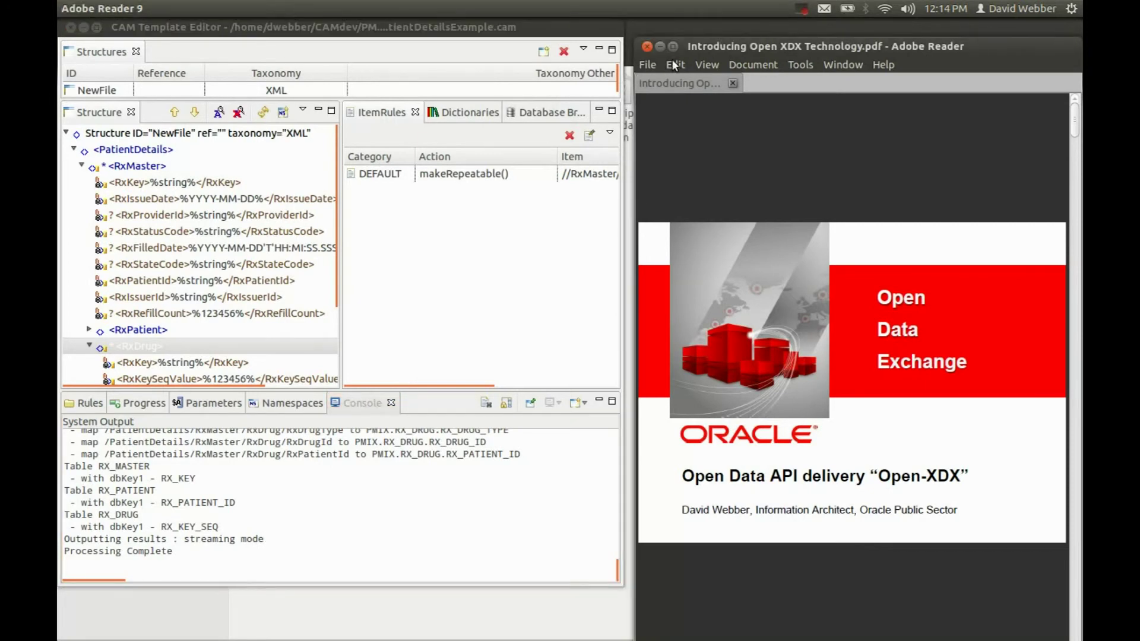
pyautogui.hotkey('alt', 'Tab')
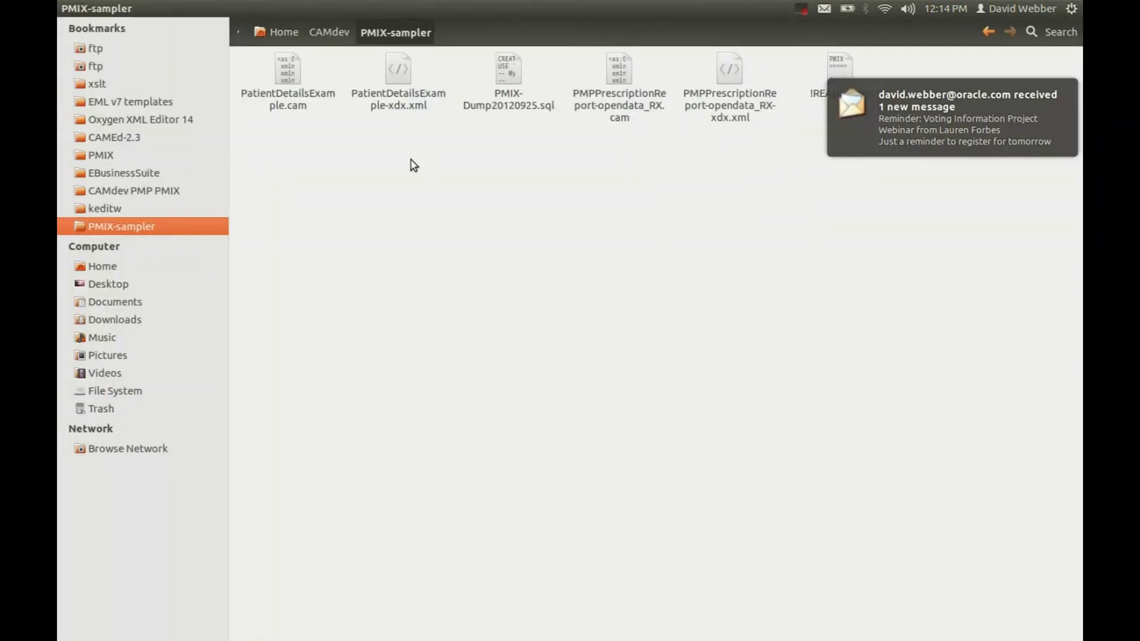
pyautogui.rightClick(402, 70)
pyautogui.moveTo(451, 104)
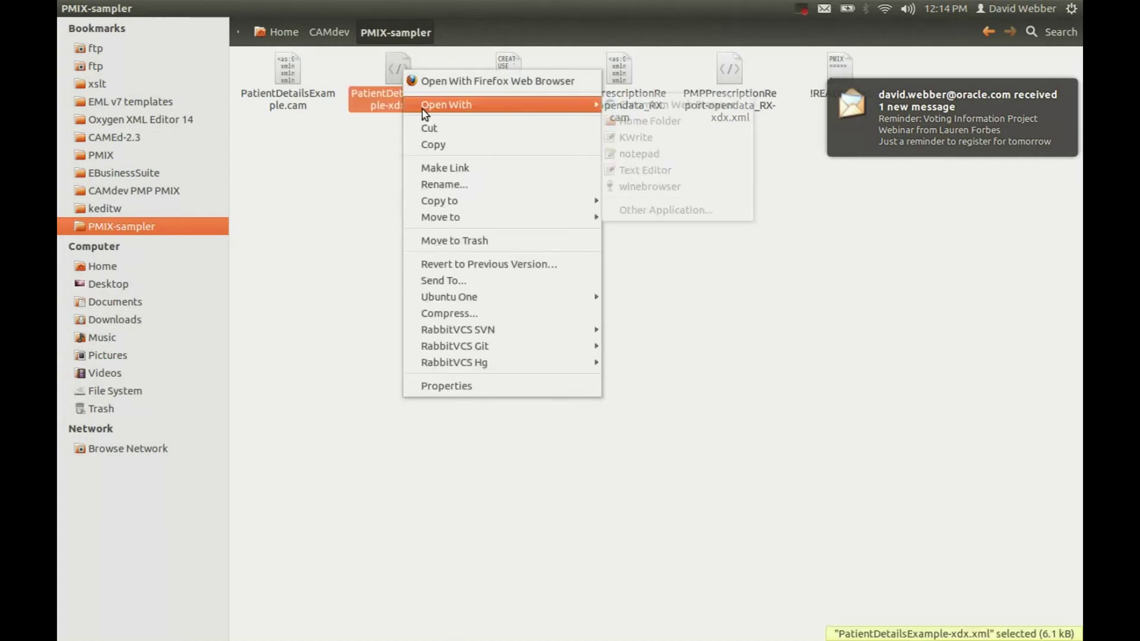
pyautogui.click(638, 170)
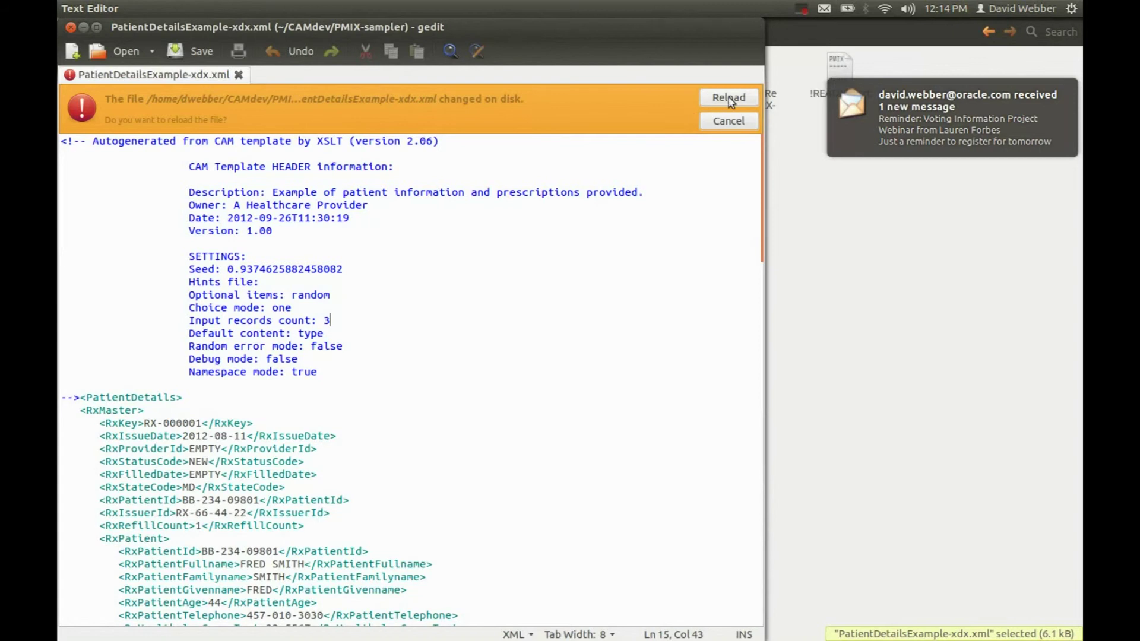
# Reload PatientDetailsExample-xdx.xml in gedit to show the new output with 3 input records
pyautogui.click(729, 98)
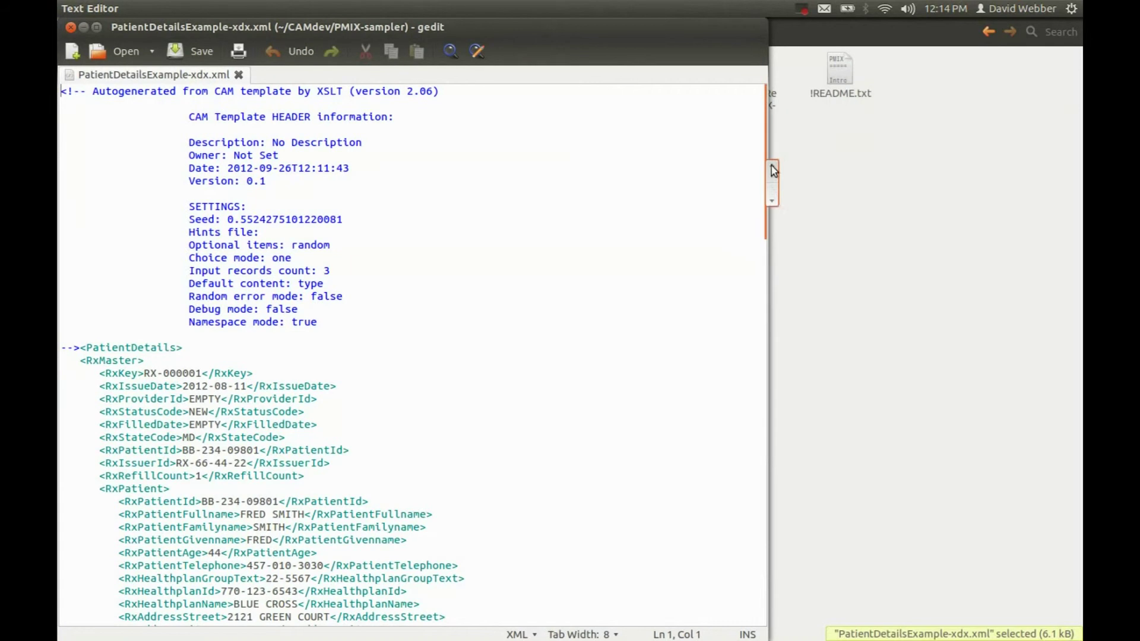
pyautogui.moveTo(774, 171); pyautogui.dragTo(608, 14)
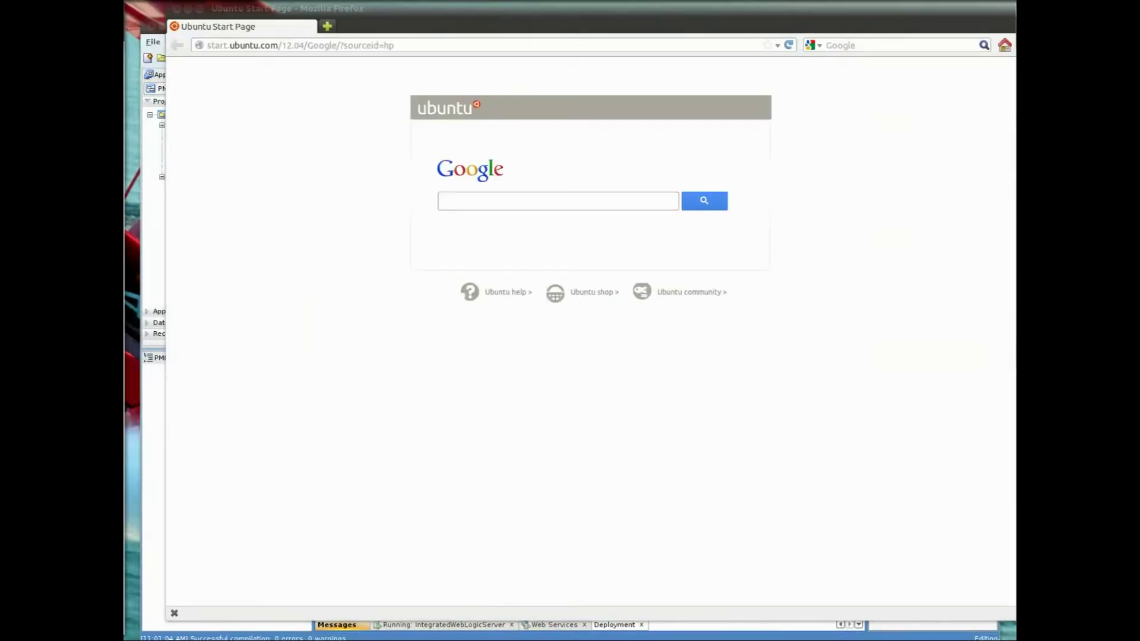
pyautogui.click(420, 46)
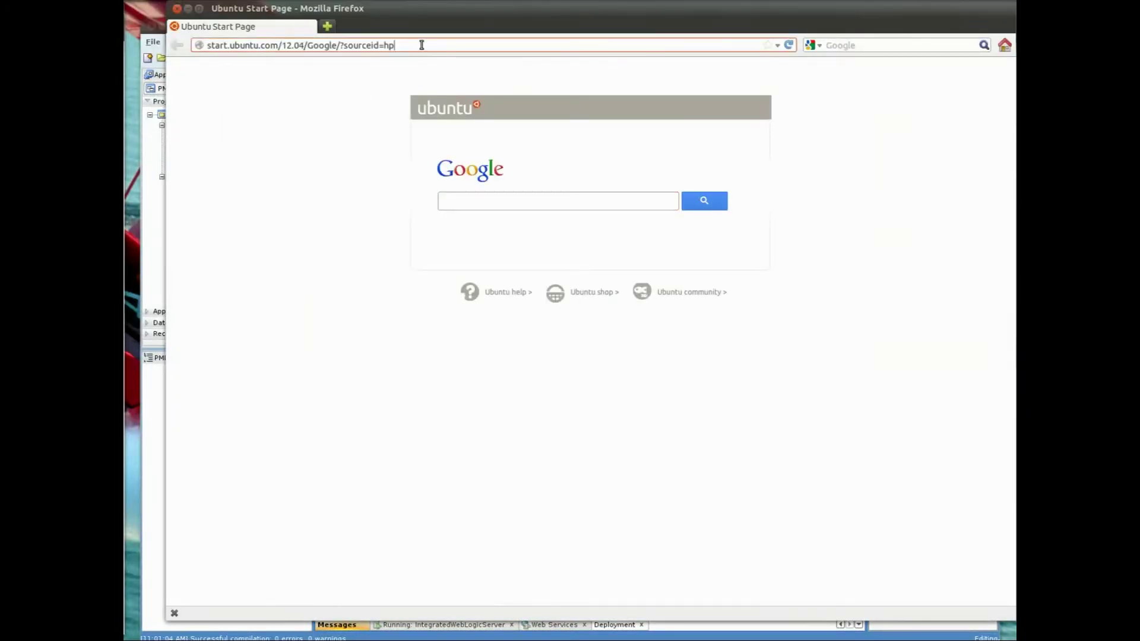
pyautogui.moveTo(420, 46); pyautogui.dragTo(186, 45)
pyautogui.write('http://127.0.0.1:7101/wls_utc/')
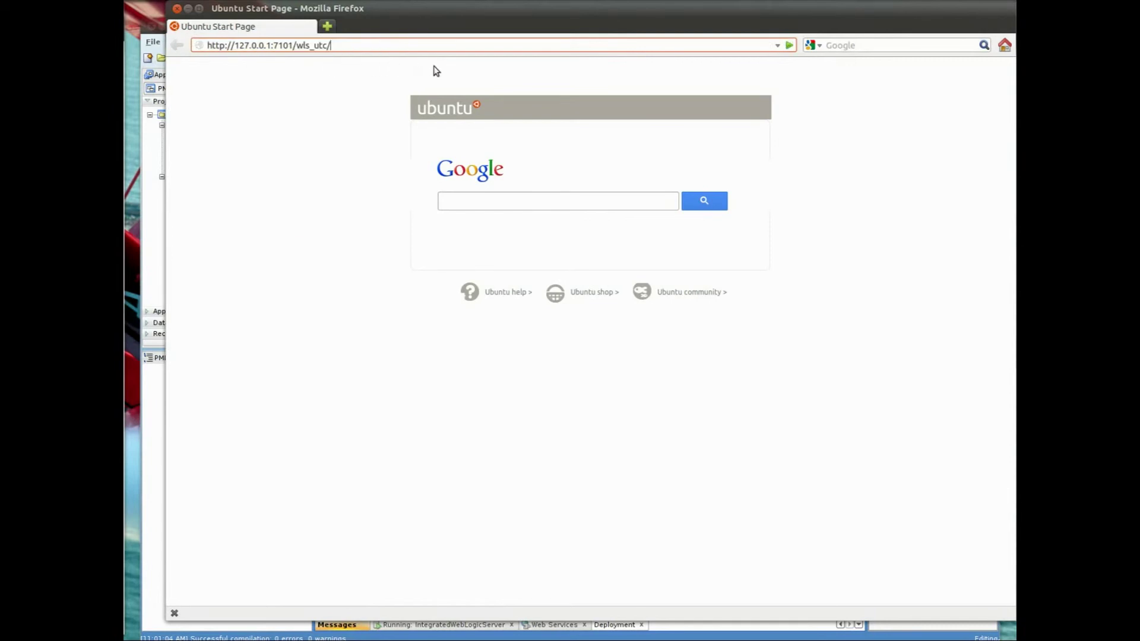
pyautogui.click(789, 46)
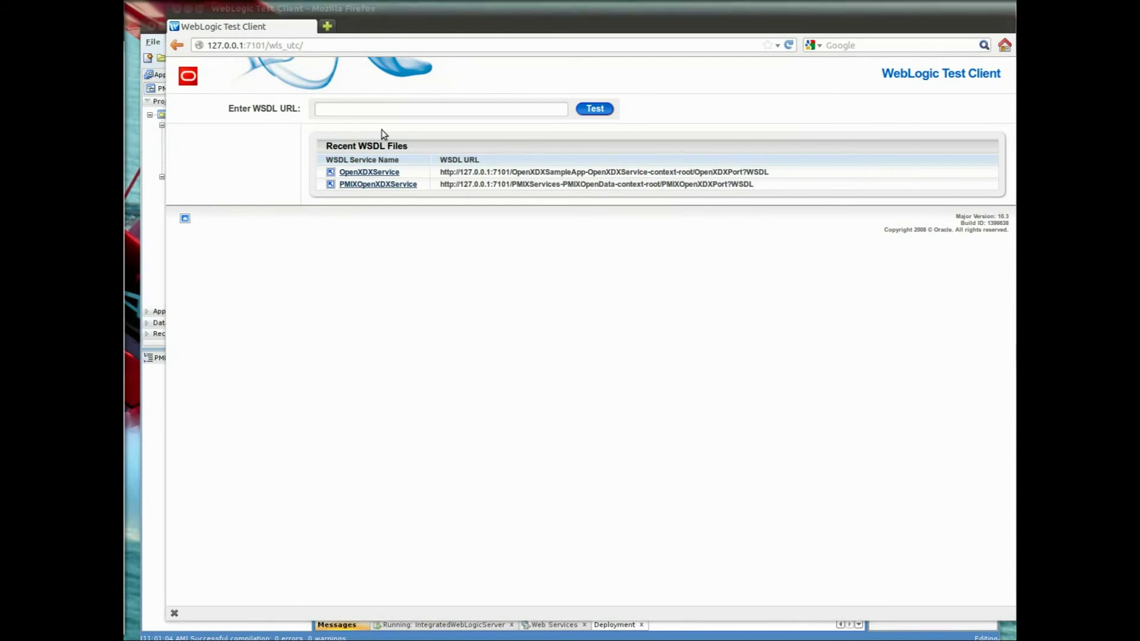
# Test the PMIXOpenXDXService WSDL and run getPMIXOpenXDX to review its three-record prescription report
pyautogui.click(377, 110)
pyautogui.click(407, 122)
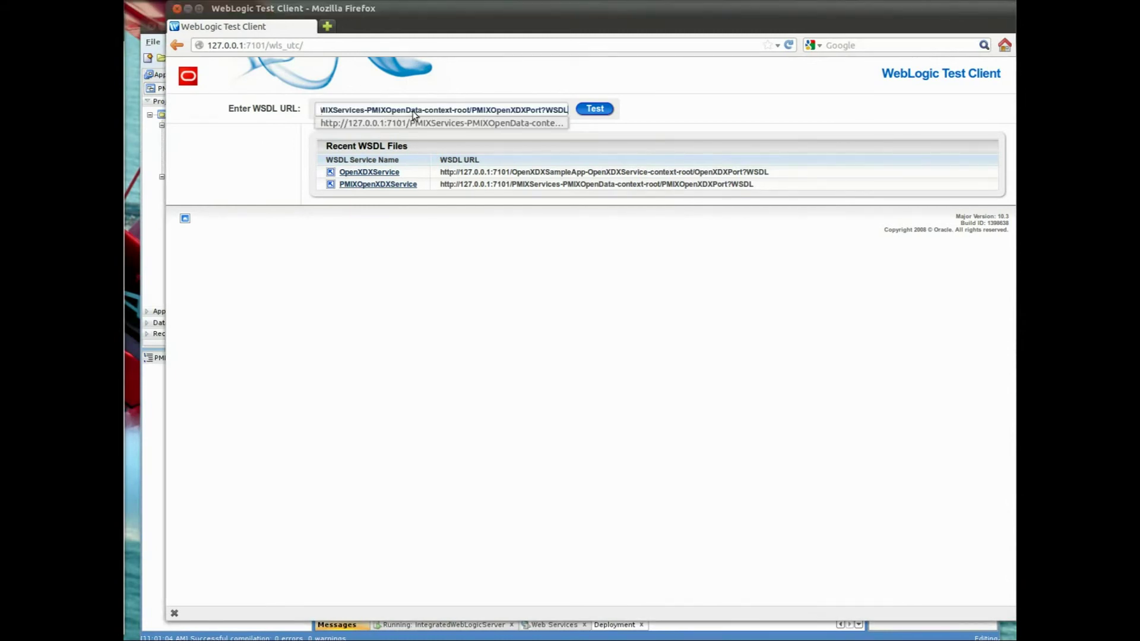
pyautogui.click(591, 110)
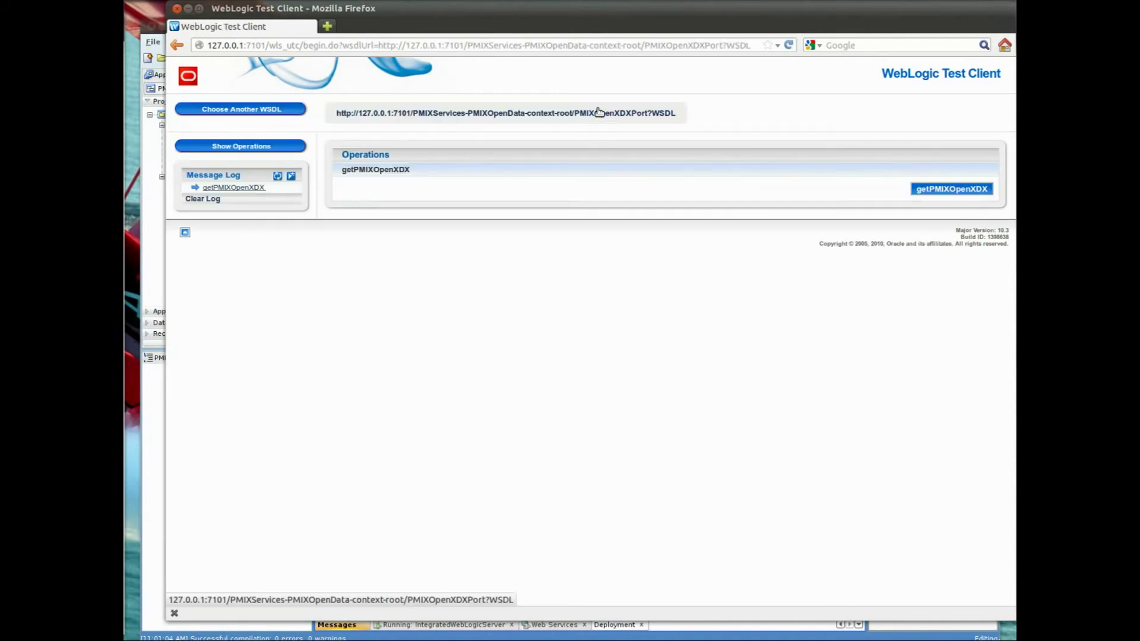
pyautogui.click(931, 190)
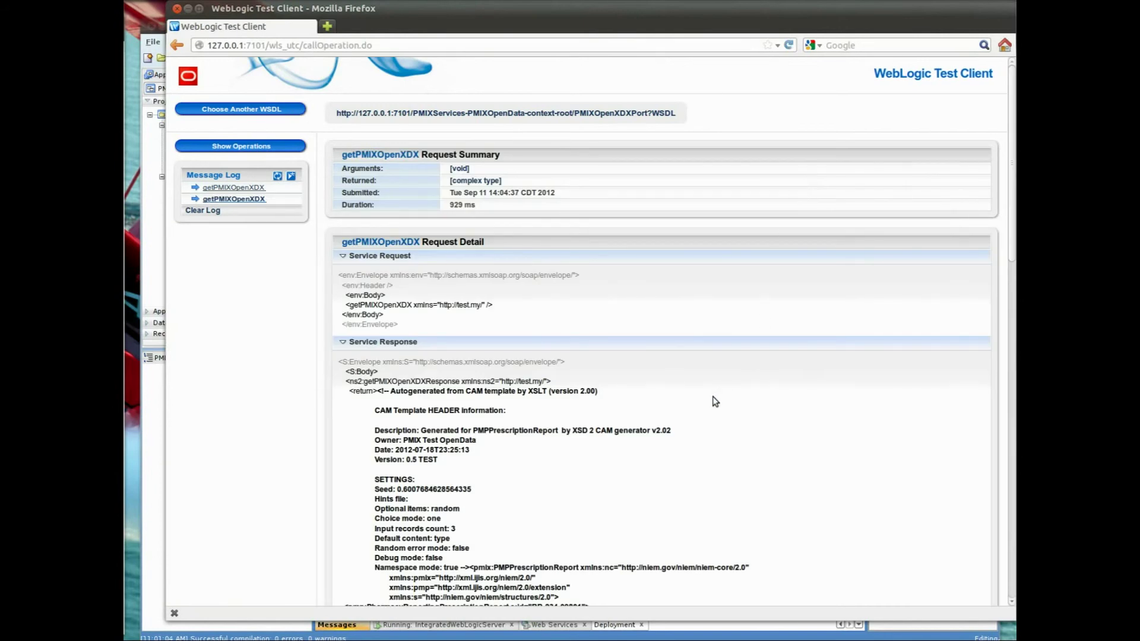
pyautogui.scroll(-5, 715, 402)
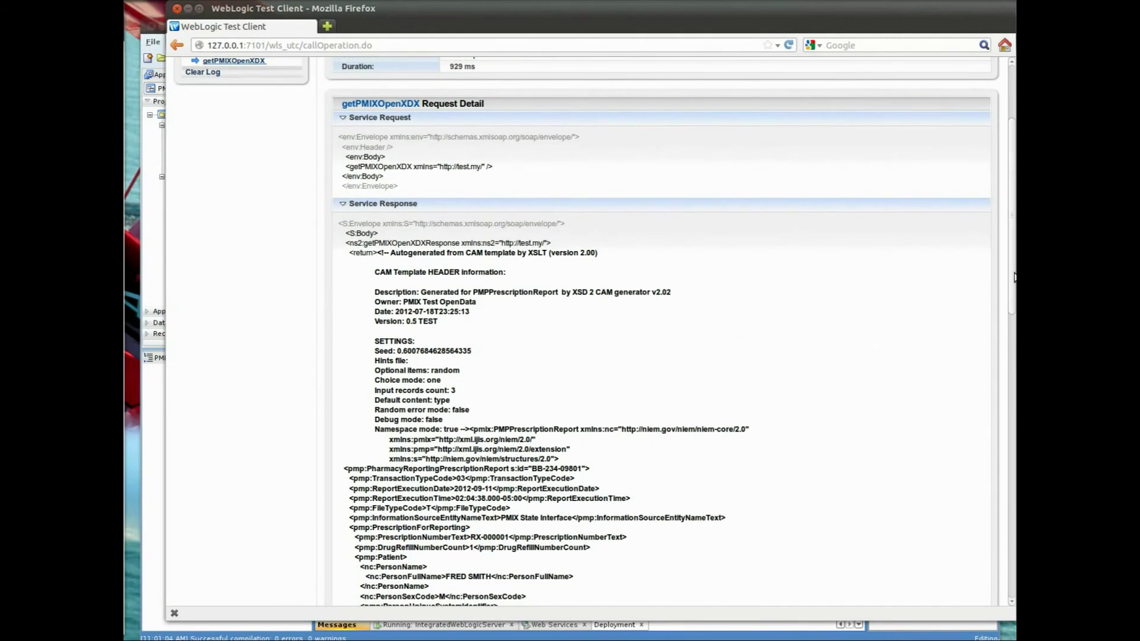
pyautogui.moveTo(1013, 279); pyautogui.dragTo(1014, 334)
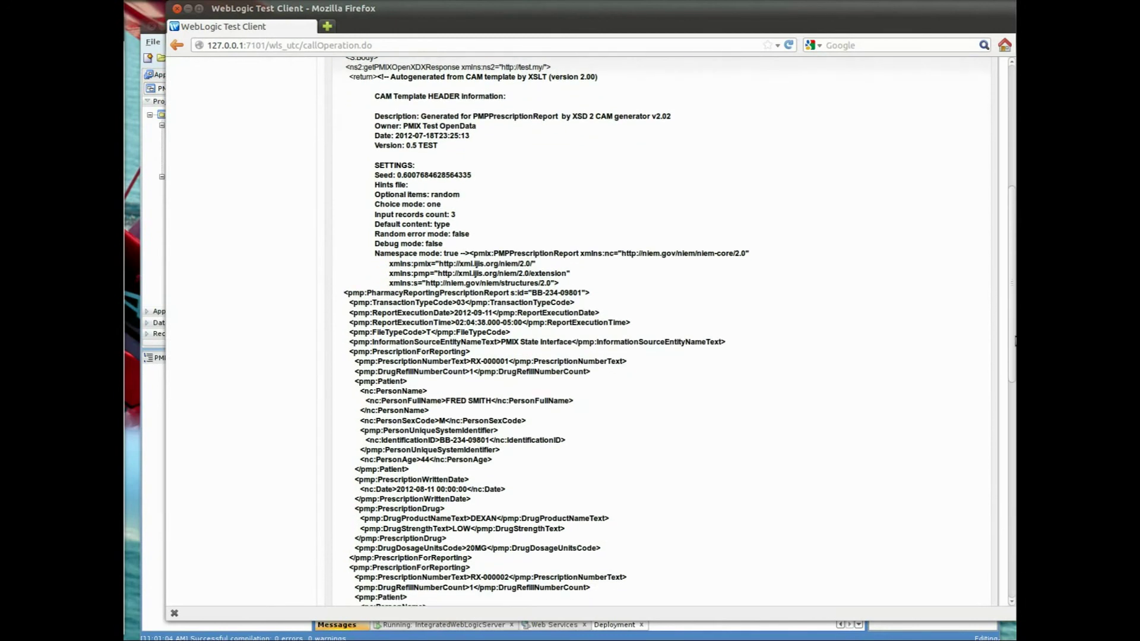
pyautogui.moveTo(1016, 343); pyautogui.dragTo(981, 212)
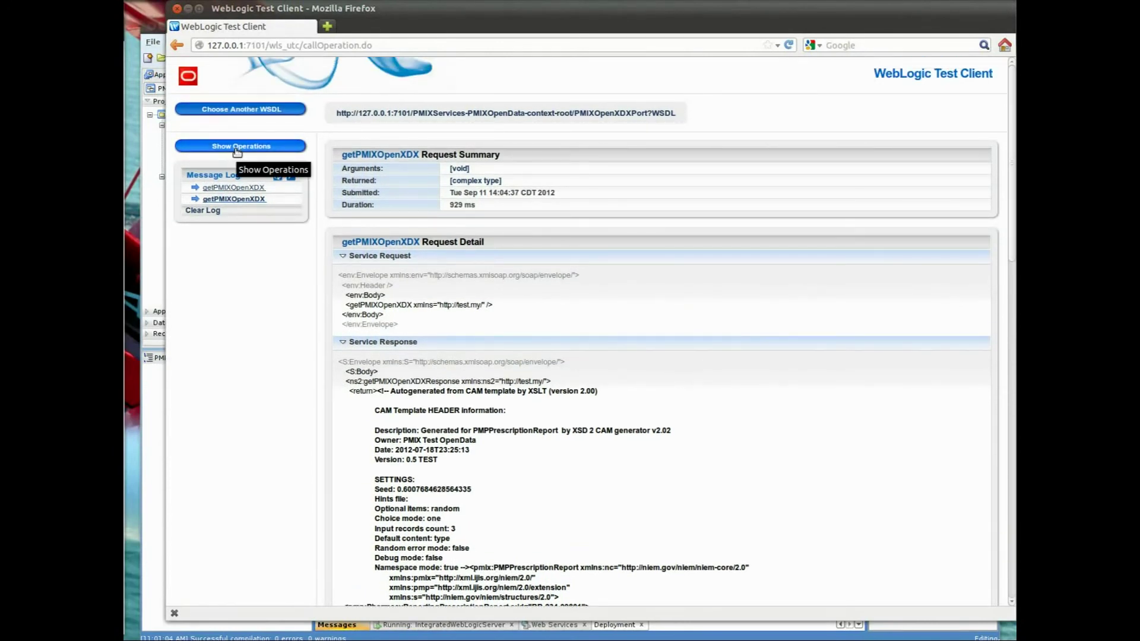
# Close Firefox and review the IntegratedWebLogicServer log through to 'Processing Complete'
pyautogui.click(176, 9)
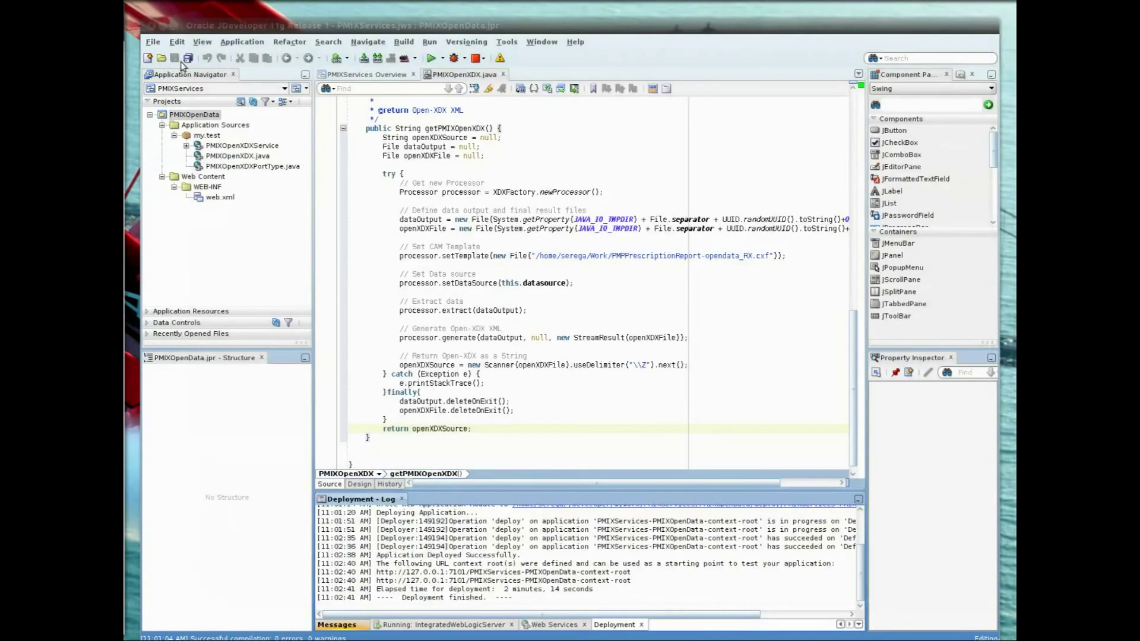
pyautogui.click(353, 626)
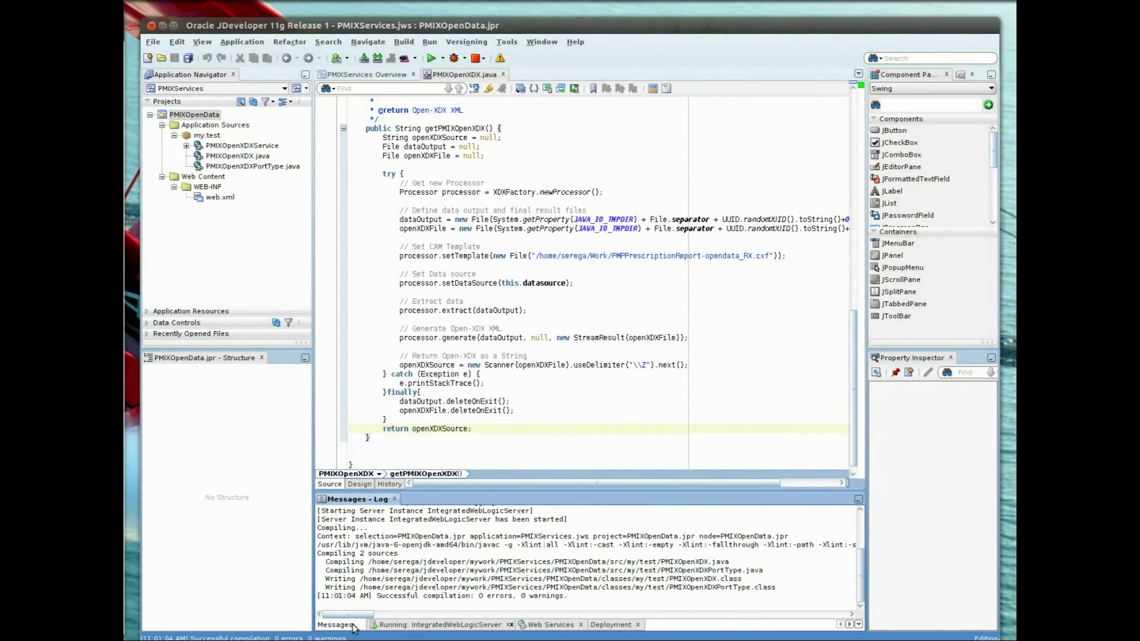
pyautogui.click(396, 630)
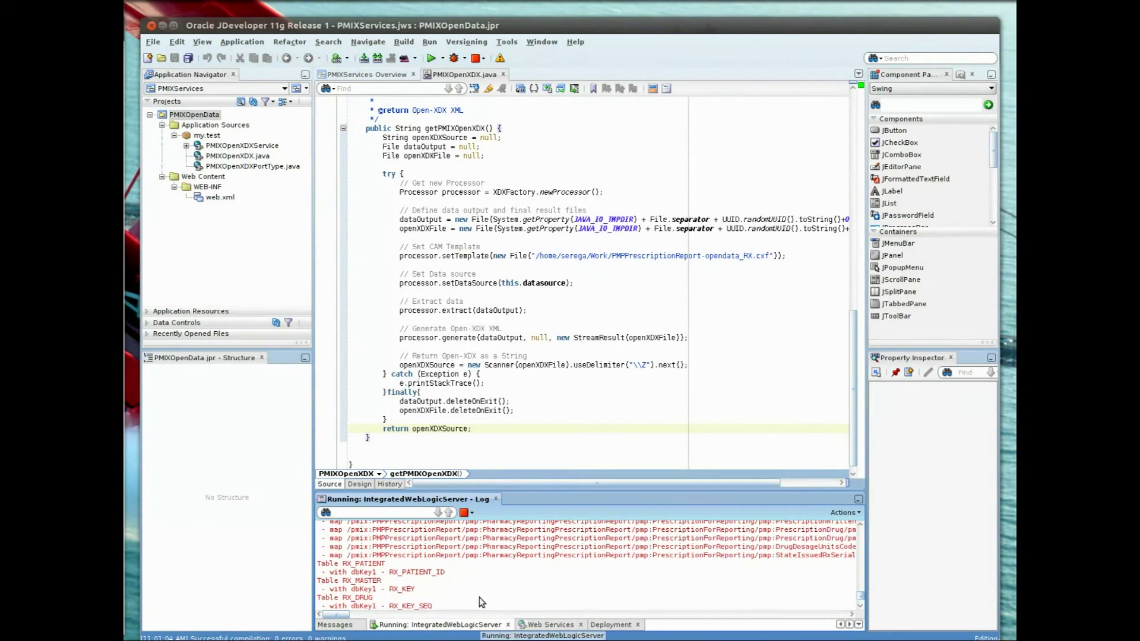
pyautogui.scroll(1, 481, 602)
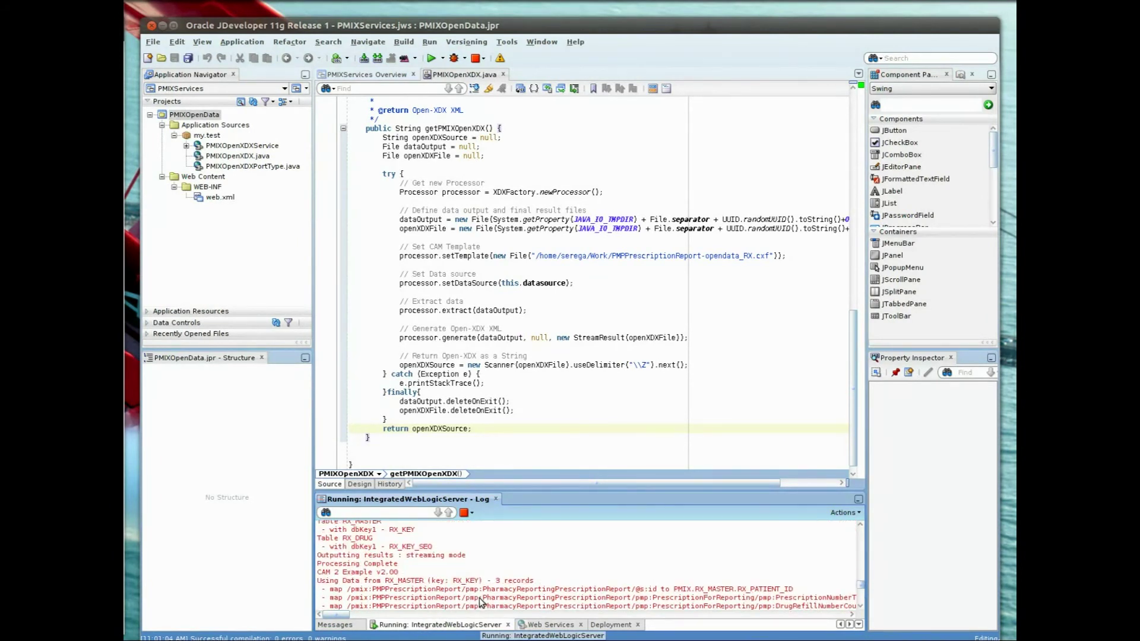
pyautogui.scroll(3, 481, 602)
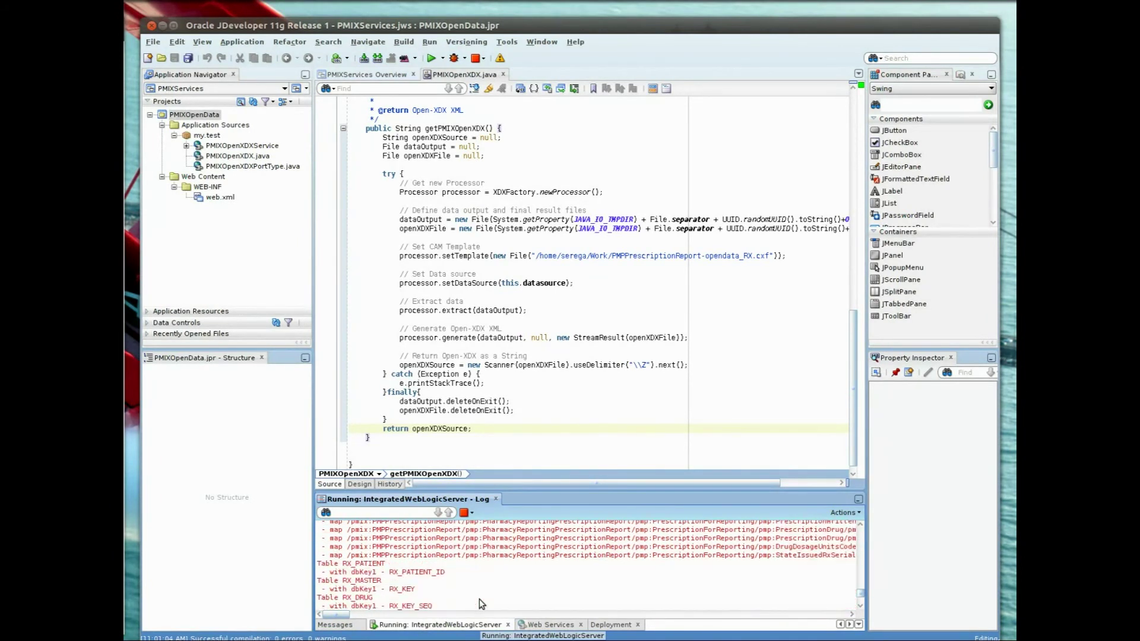
pyautogui.scroll(-1, 479, 604)
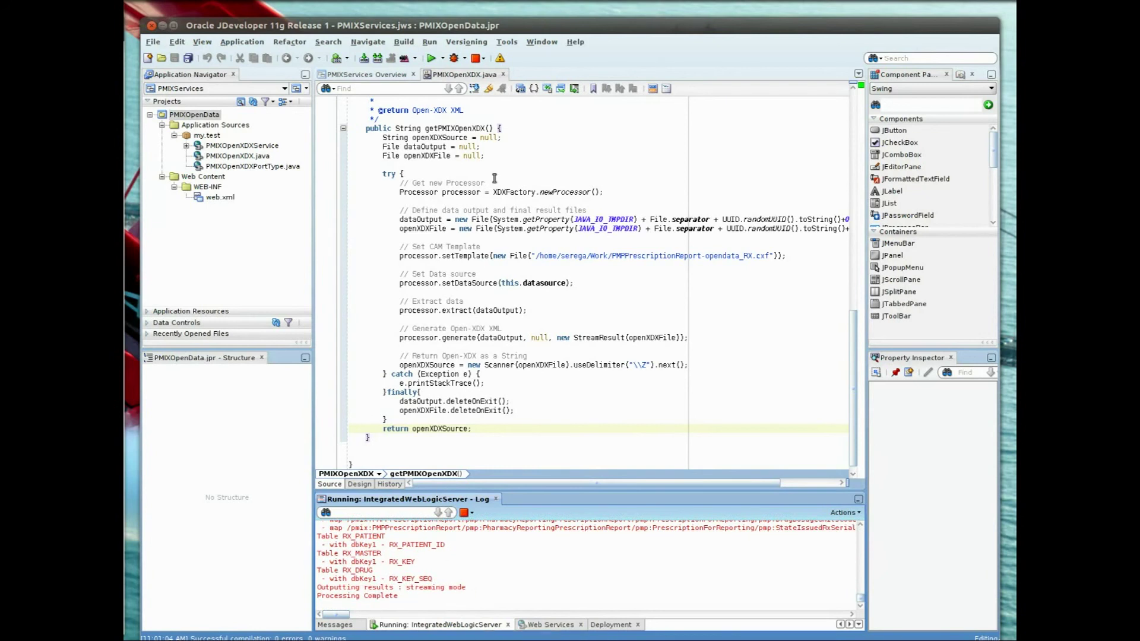